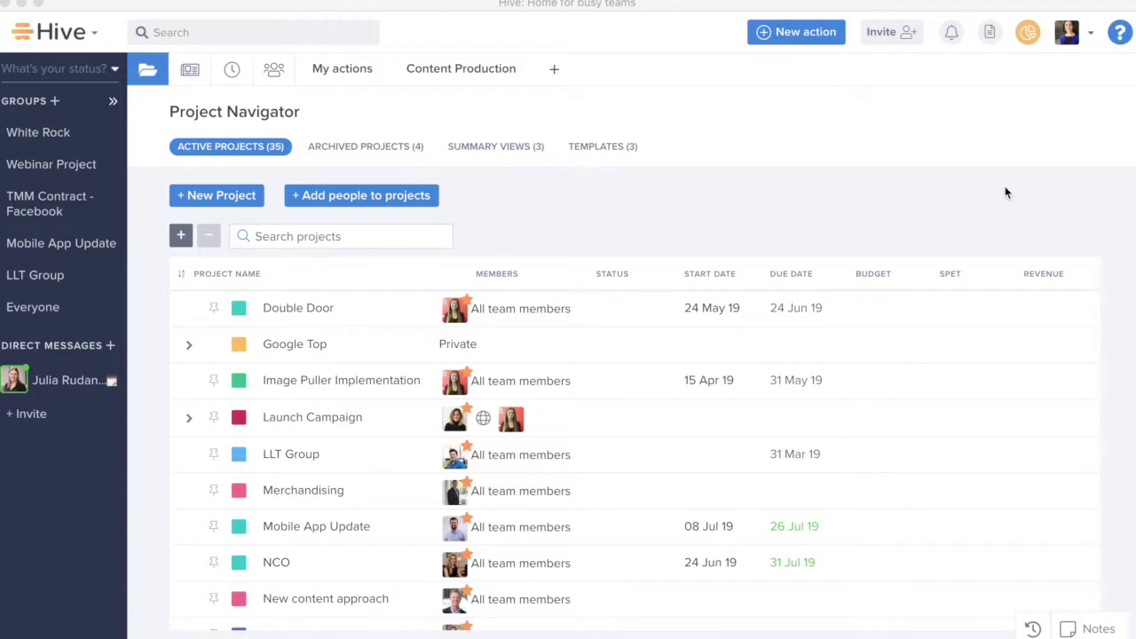
- From the account menu, go to Hive apps and switch on the Hive Mail toggle
left_click(1070, 38)
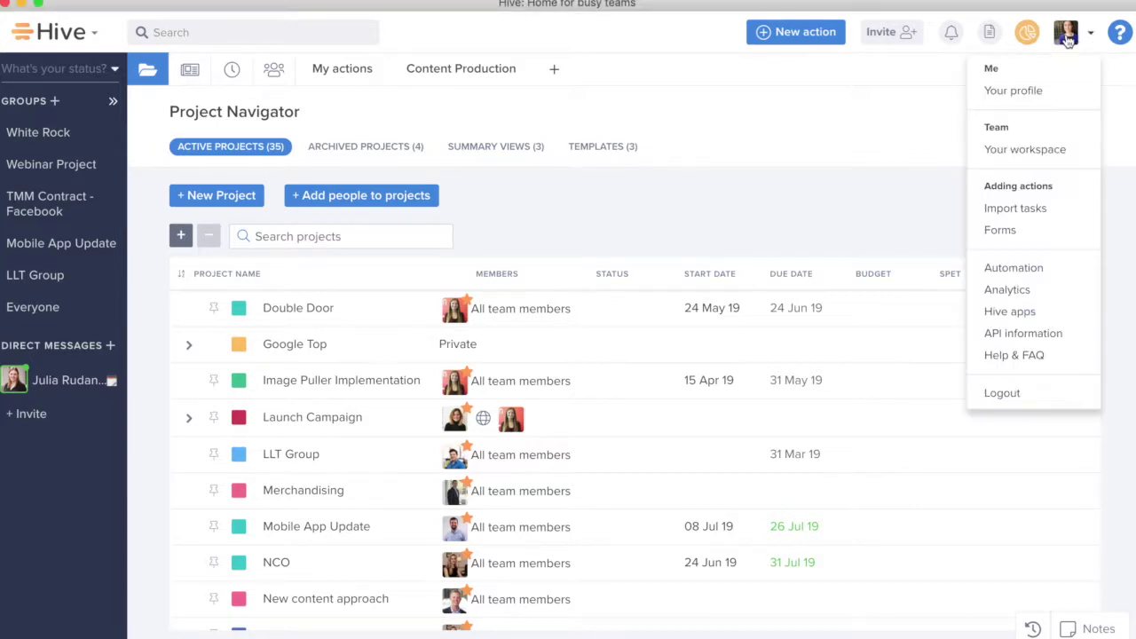
left_click(1012, 316)
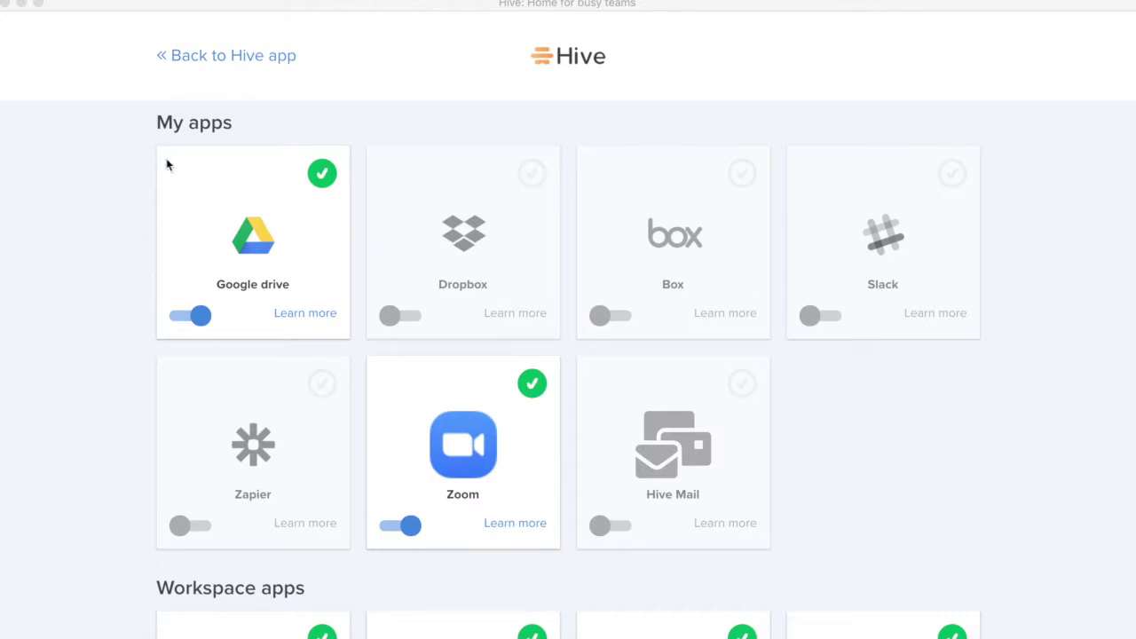
left_click(619, 558)
left_click(604, 526)
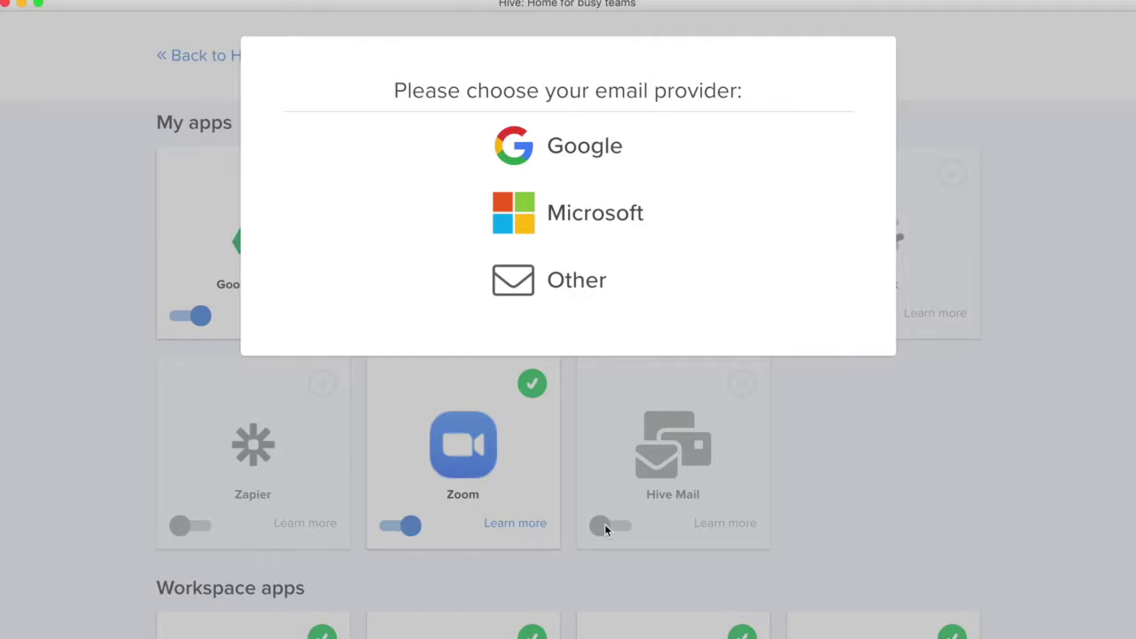
- Connect Hive Mail through Google, choosing the account and allowing Hive access
left_click(588, 151)
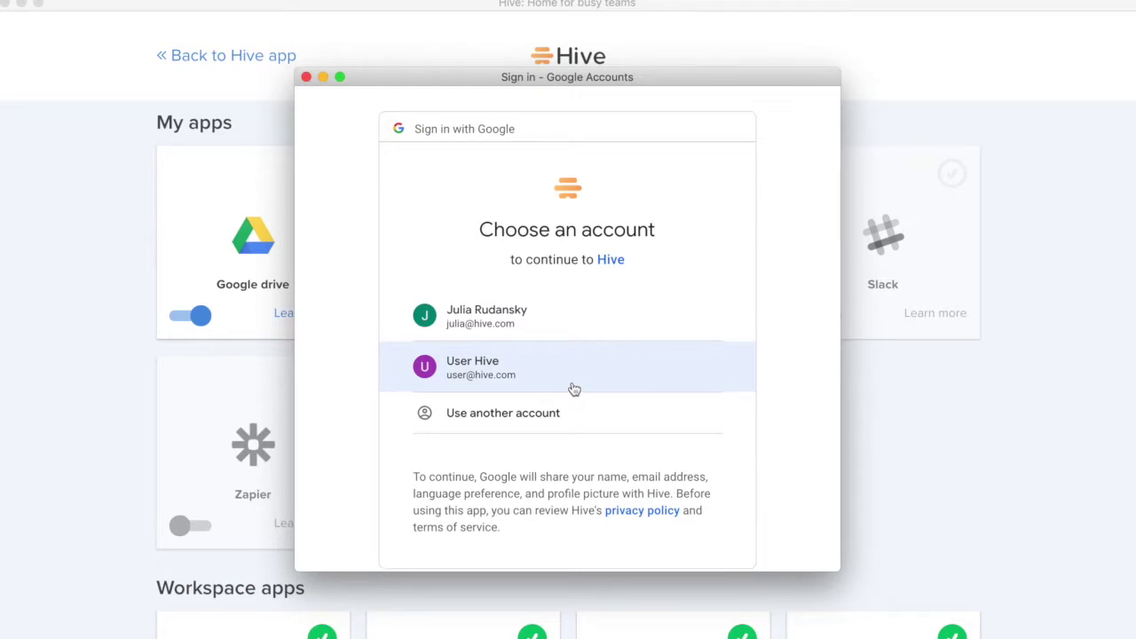
left_click(490, 373)
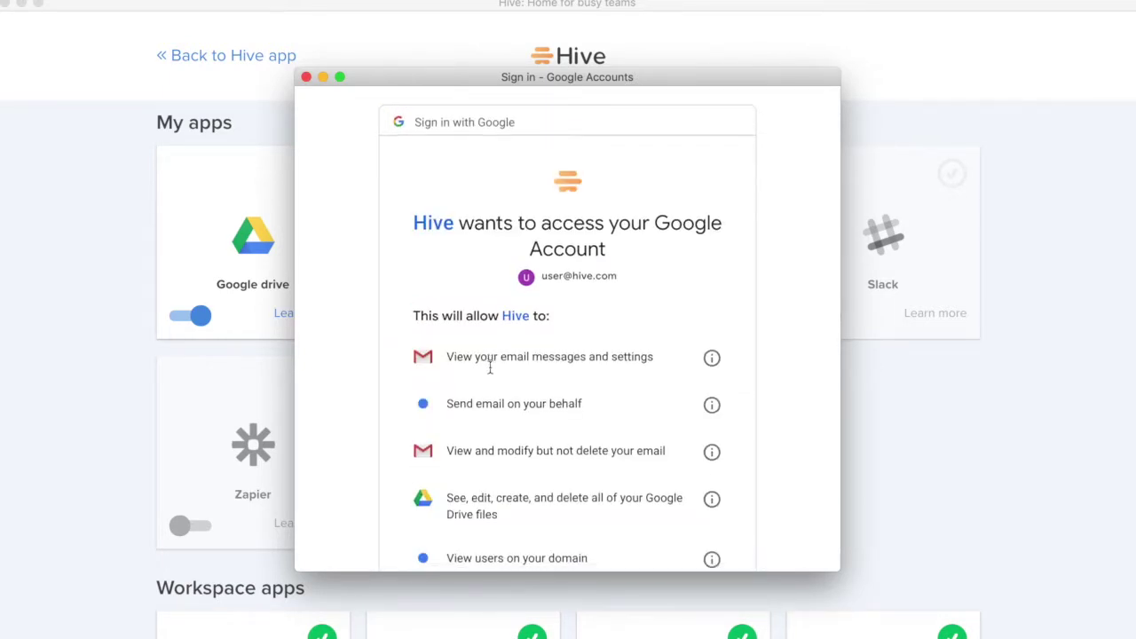
scroll(490, 367, "down", 10)
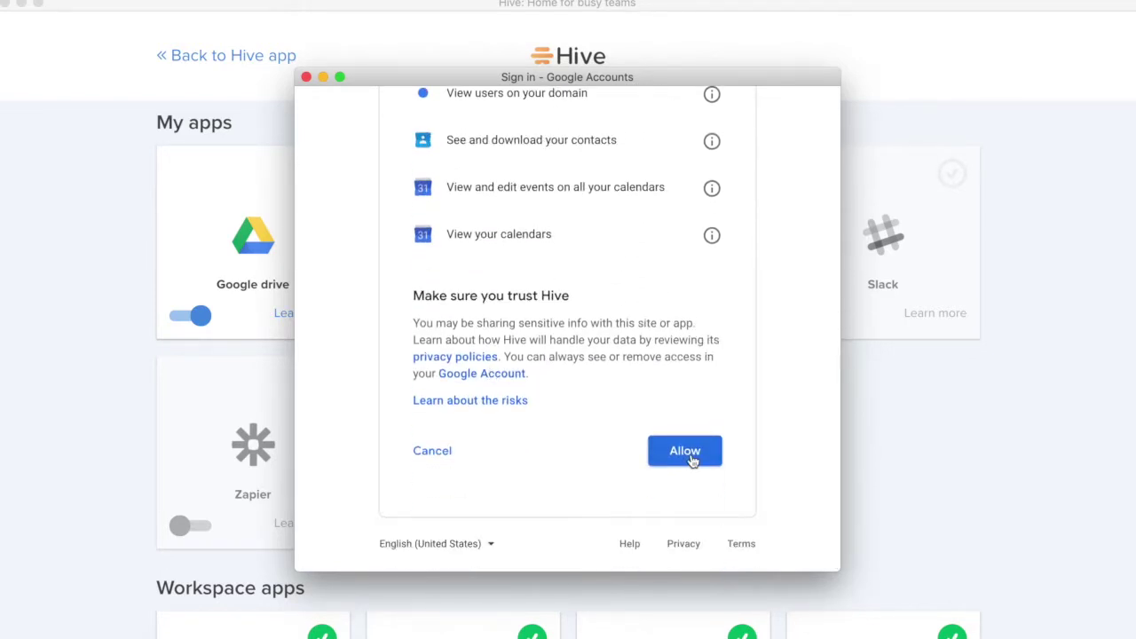
left_click(690, 454)
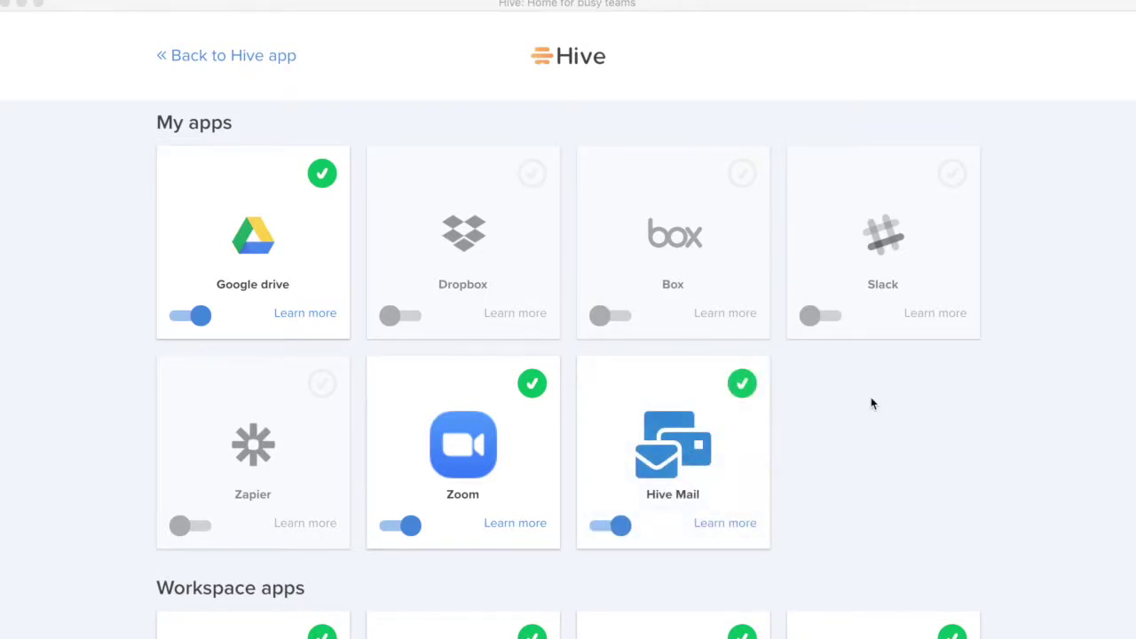
- Back in Hive, open the Inbox and read 'Quick ask: update Jaguar report numbers'
left_click(259, 56)
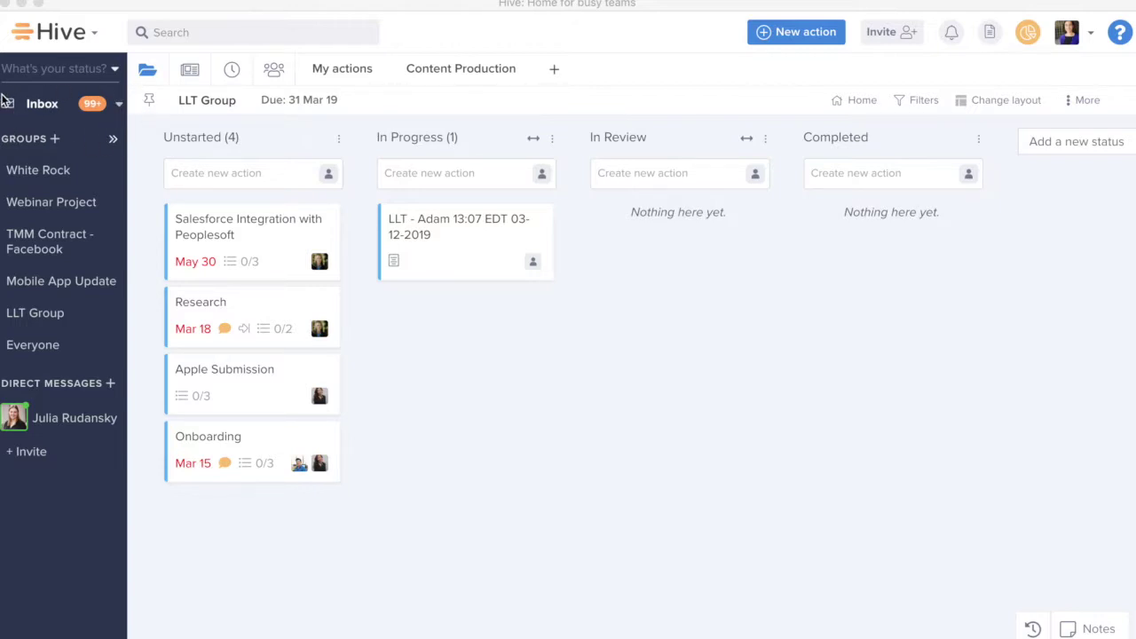
left_click(40, 106)
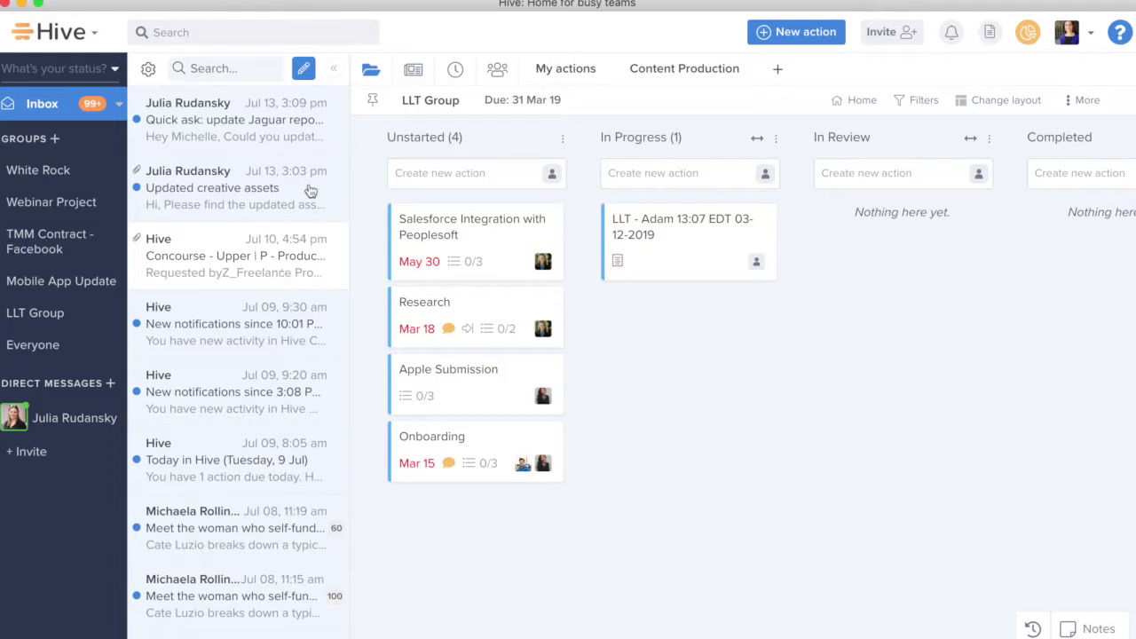
left_click(248, 133)
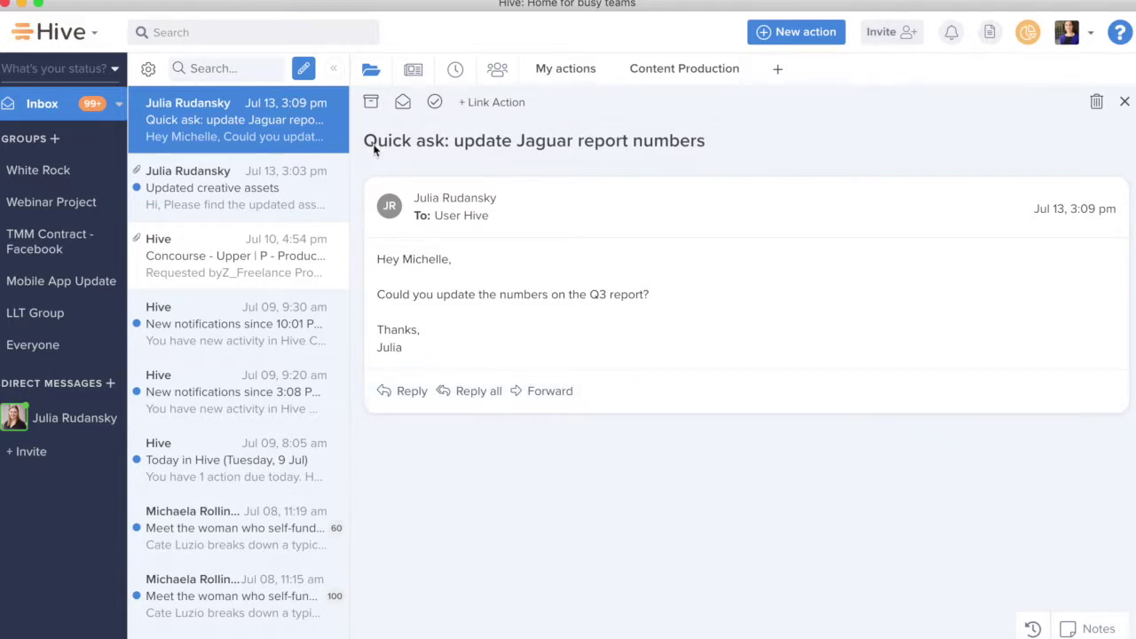
- Create an action from the Jaguar report email with a due date of July 16
left_click(513, 149)
left_click(744, 150)
left_click(435, 103)
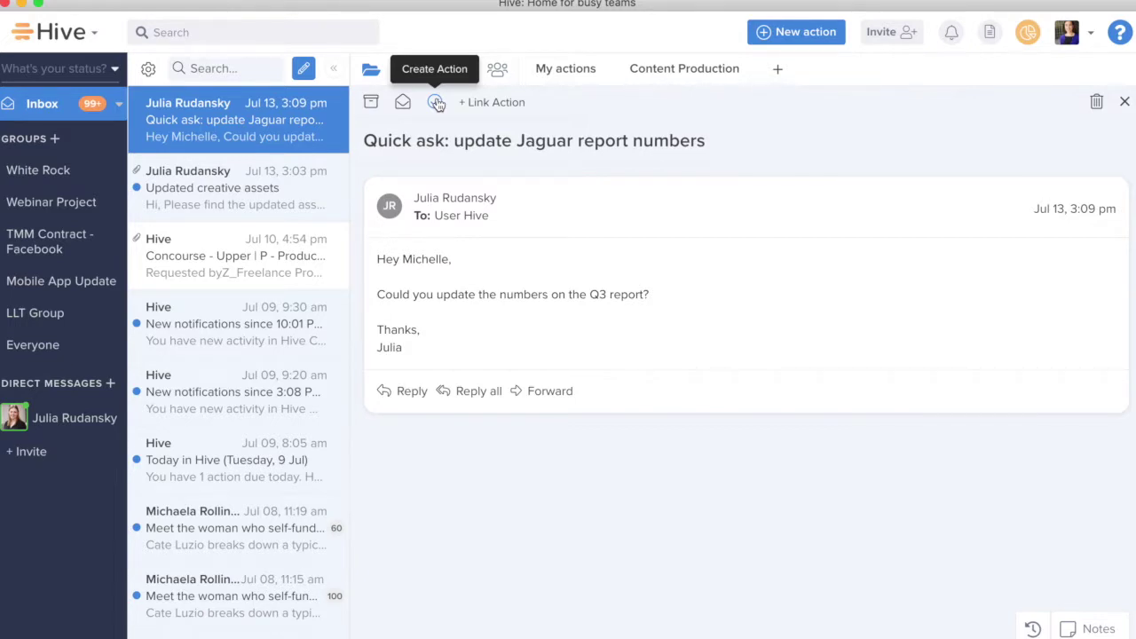
left_click(435, 103)
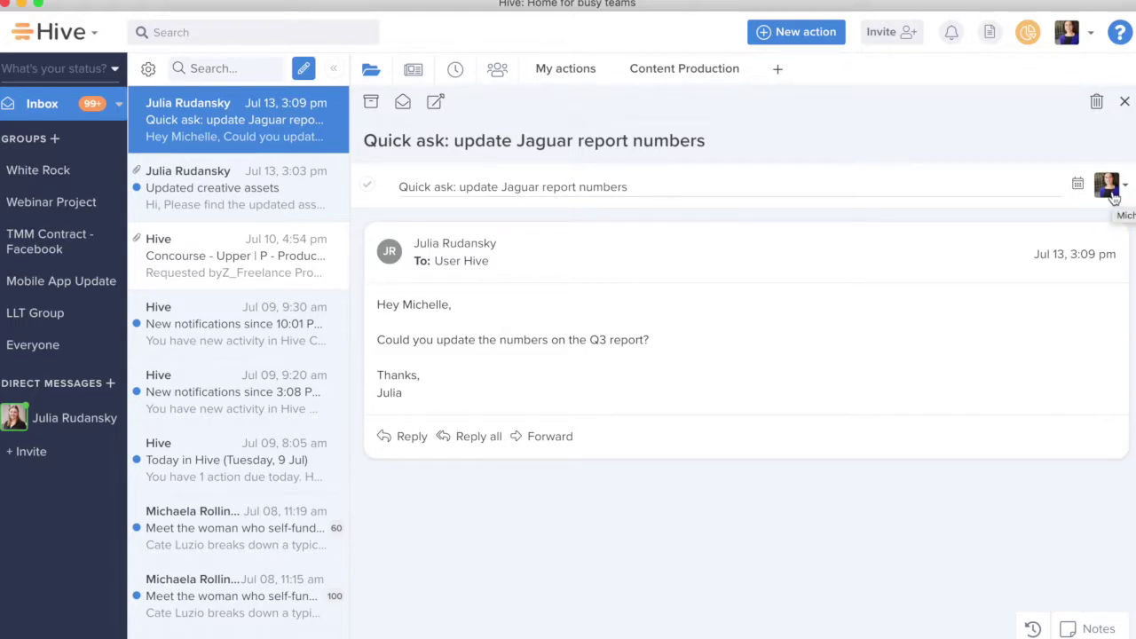
left_click(1078, 184)
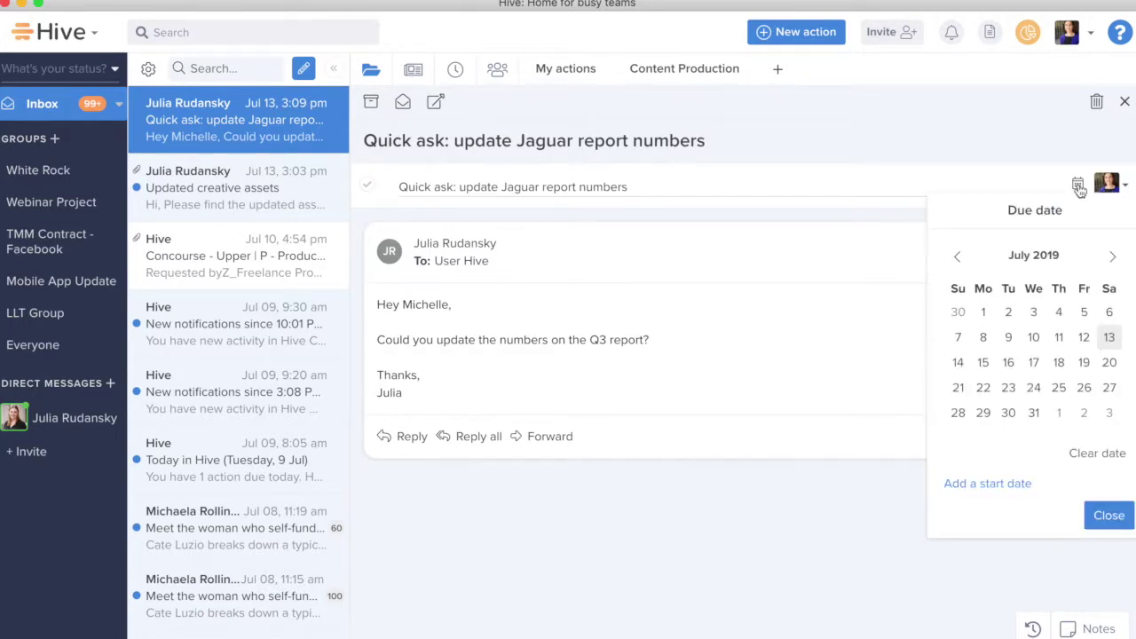
left_click(1008, 363)
left_click(1120, 521)
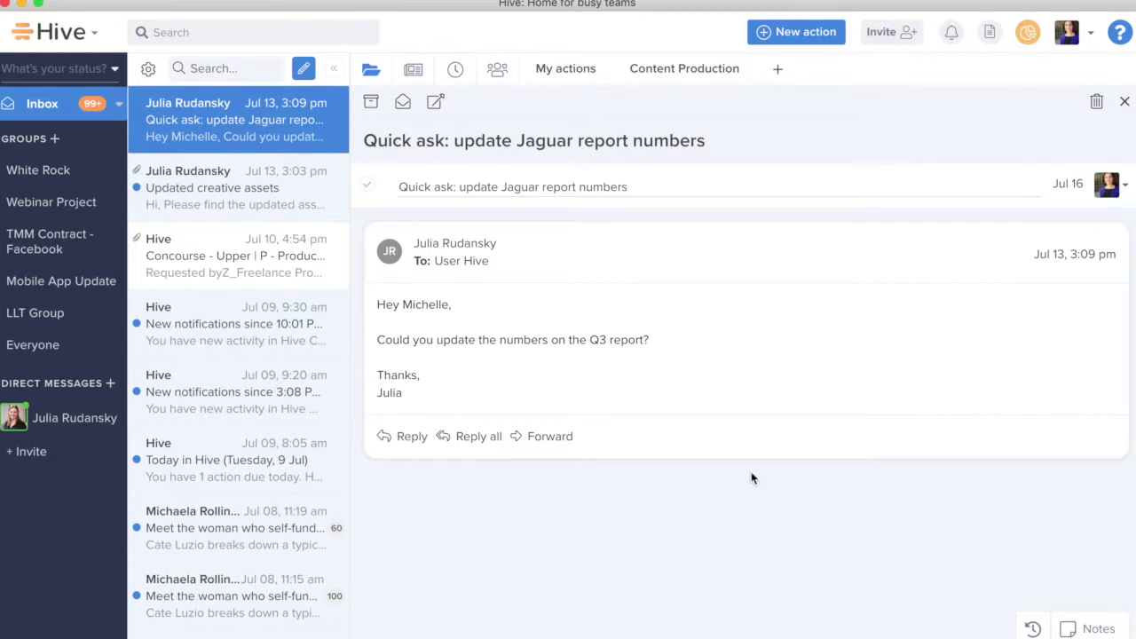
- Open the full action card for the Jaguar report email and look through it
left_click(436, 103)
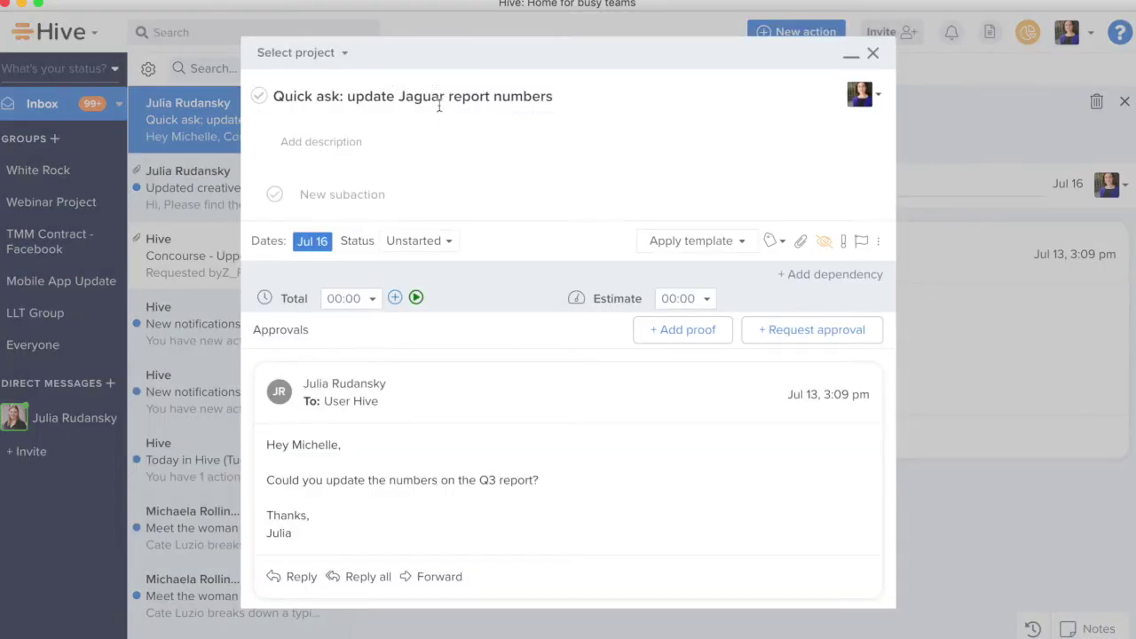
scroll(553, 358, "down", 3)
scroll(553, 357, "up", 3)
scroll(527, 97, "down", 3)
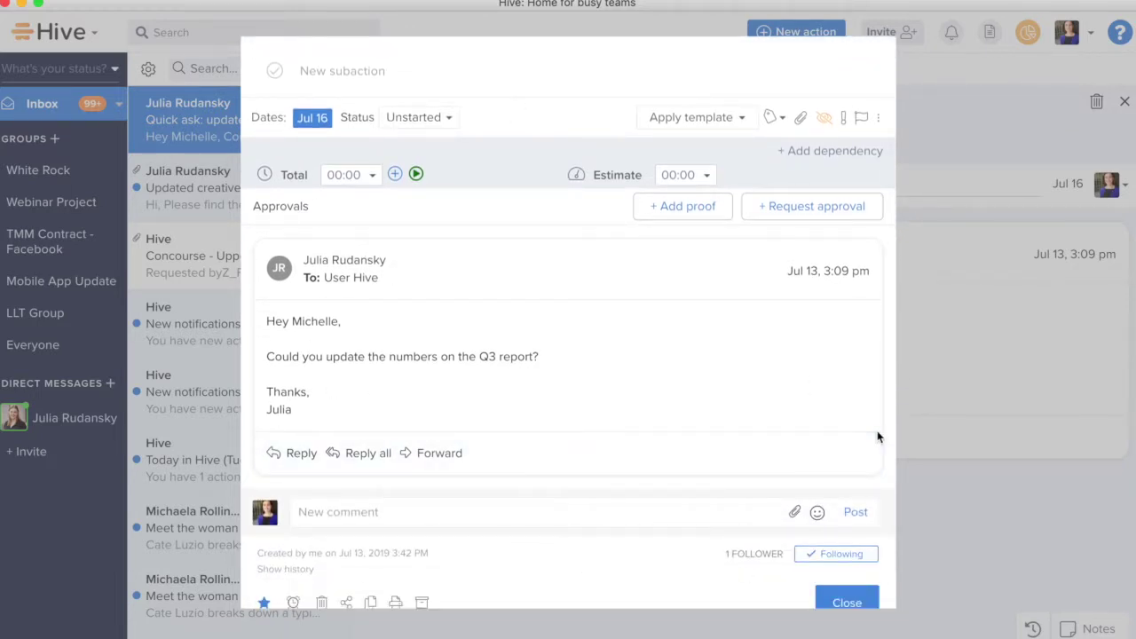
scroll(877, 431, "up", 3)
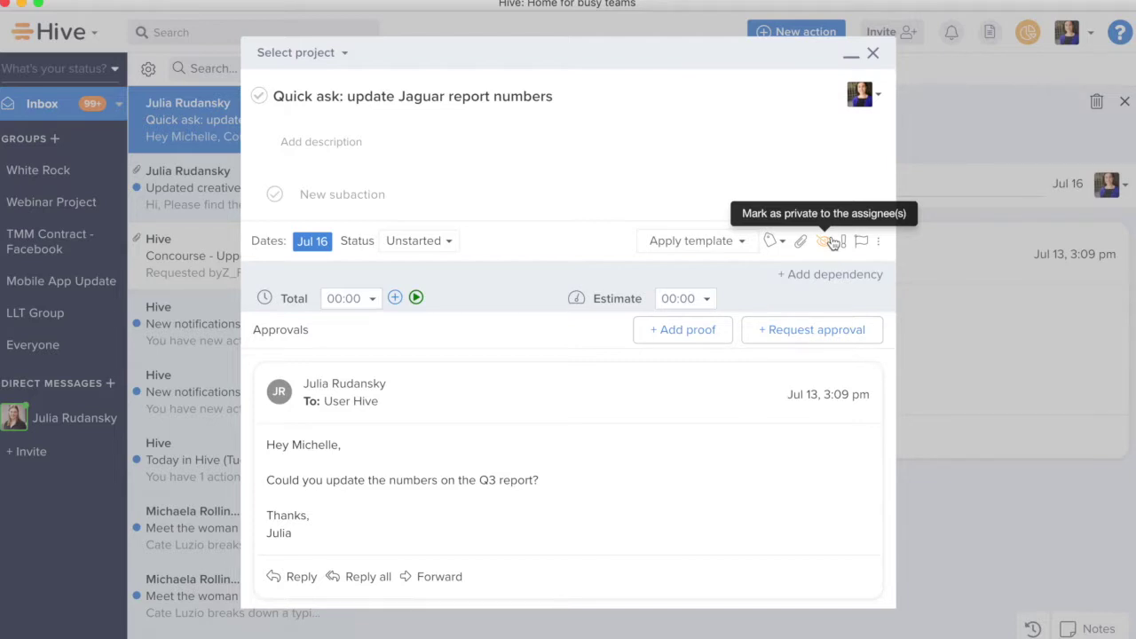
scroll(609, 444, "down", 3)
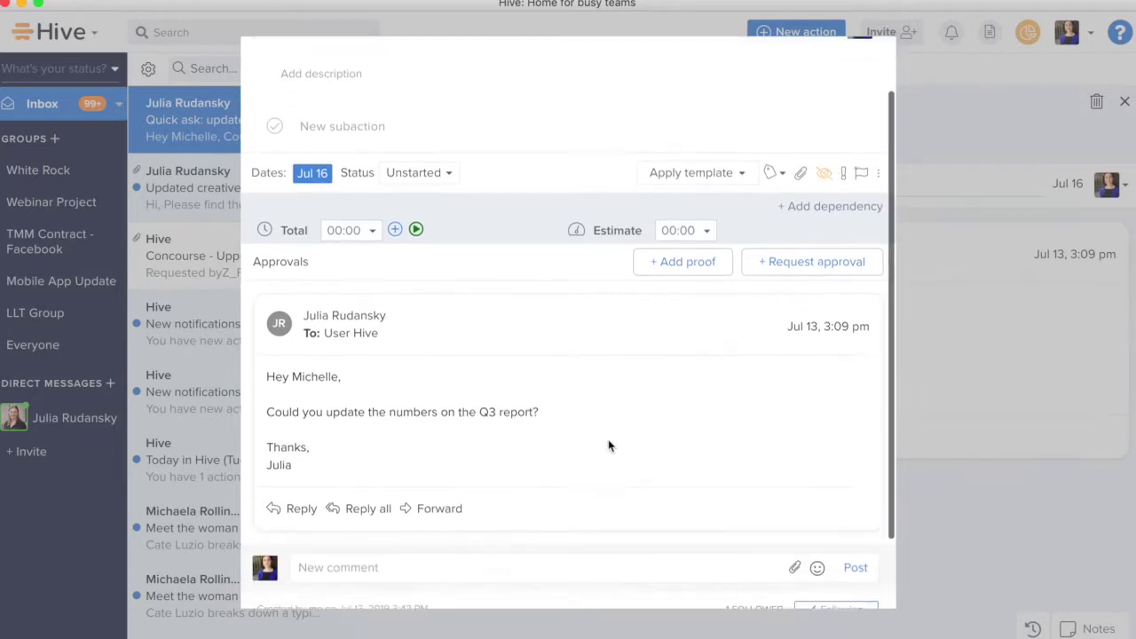
scroll(609, 444, "up", 3)
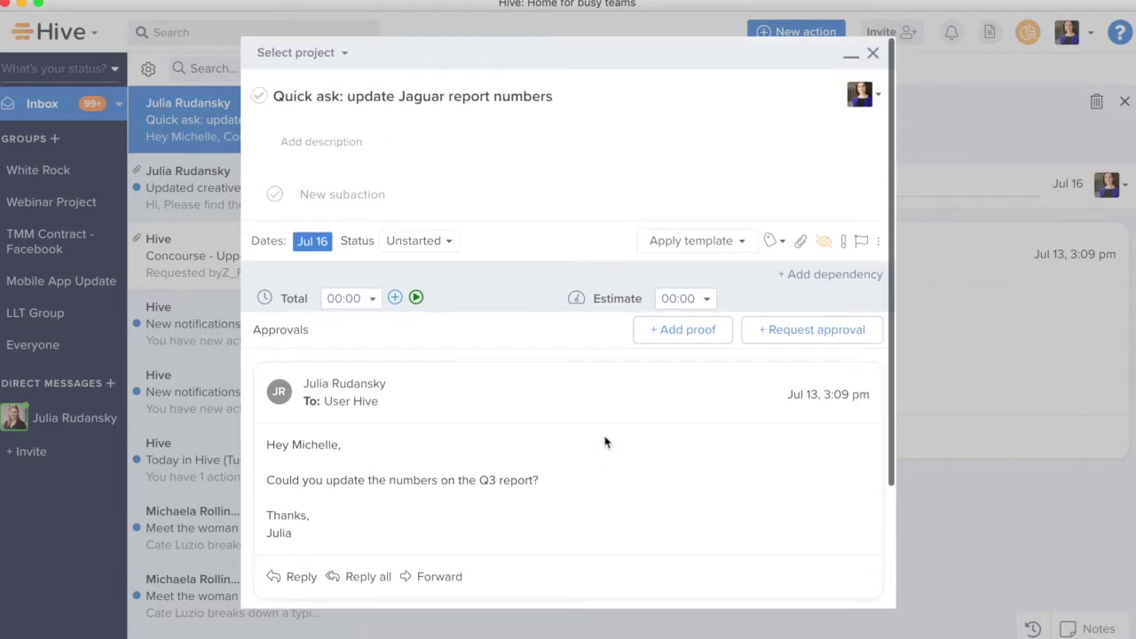
- Assign the action to the Jaguar project by searching 'jag'
left_click(309, 55)
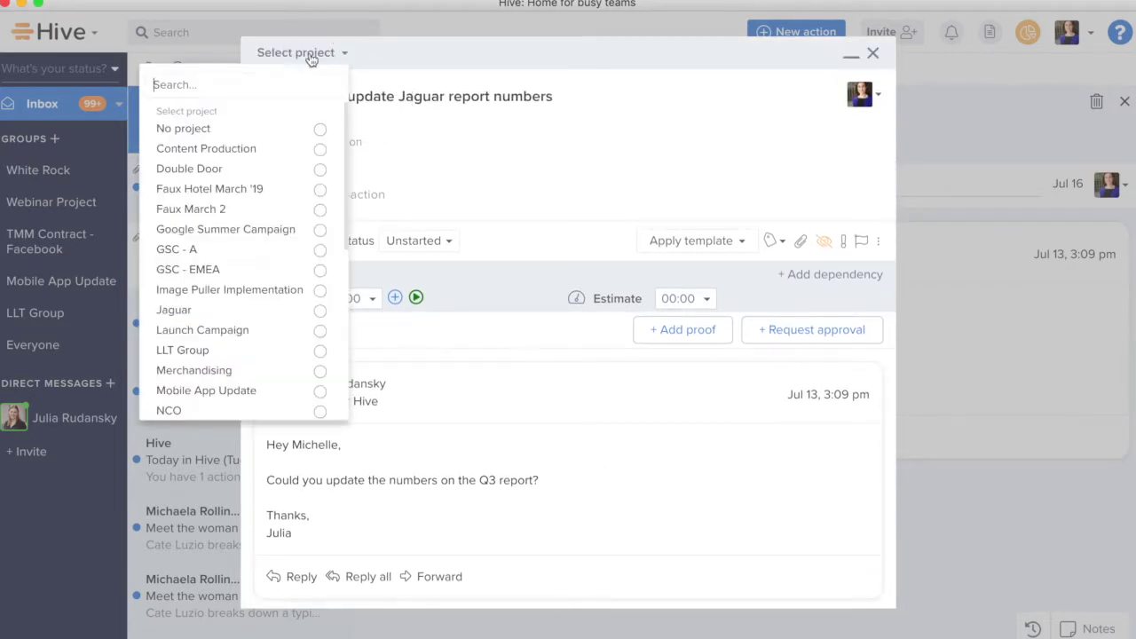
type("jag")
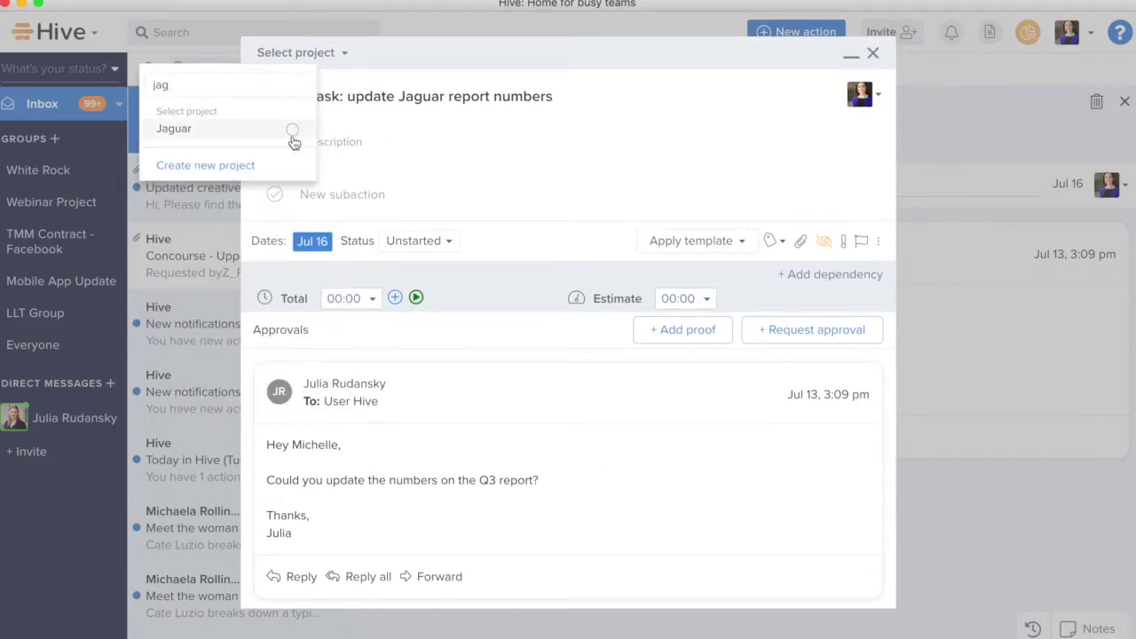
left_click(292, 133)
scroll(754, 411, "down", 5)
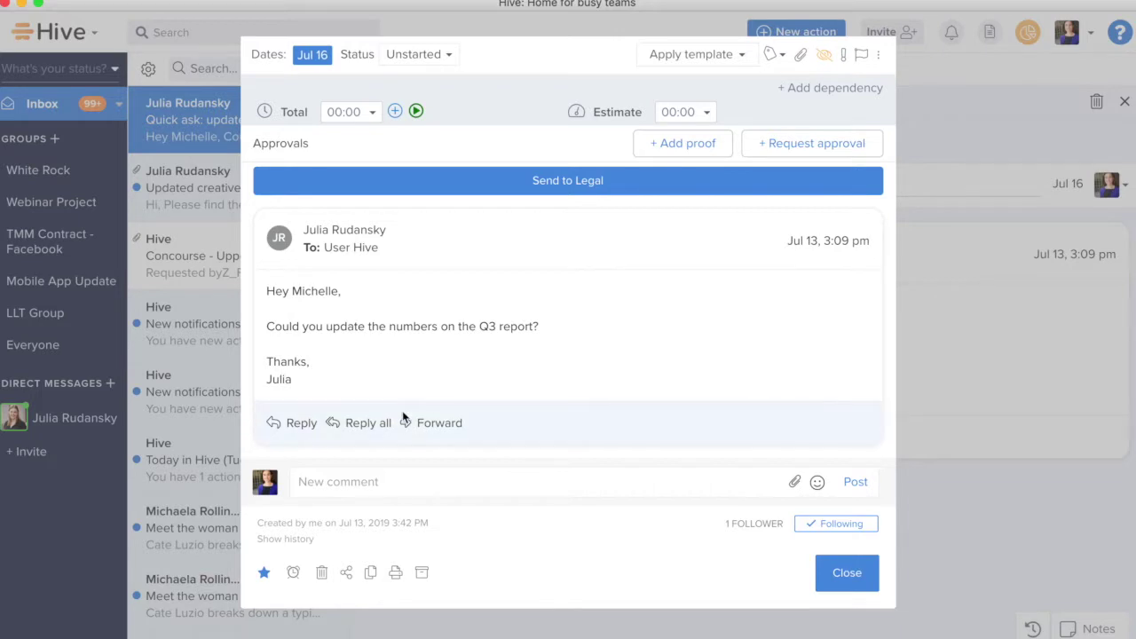
- Reply to the Q3 report request that the numbers will be ready Tuesday, and send it
left_click(302, 424)
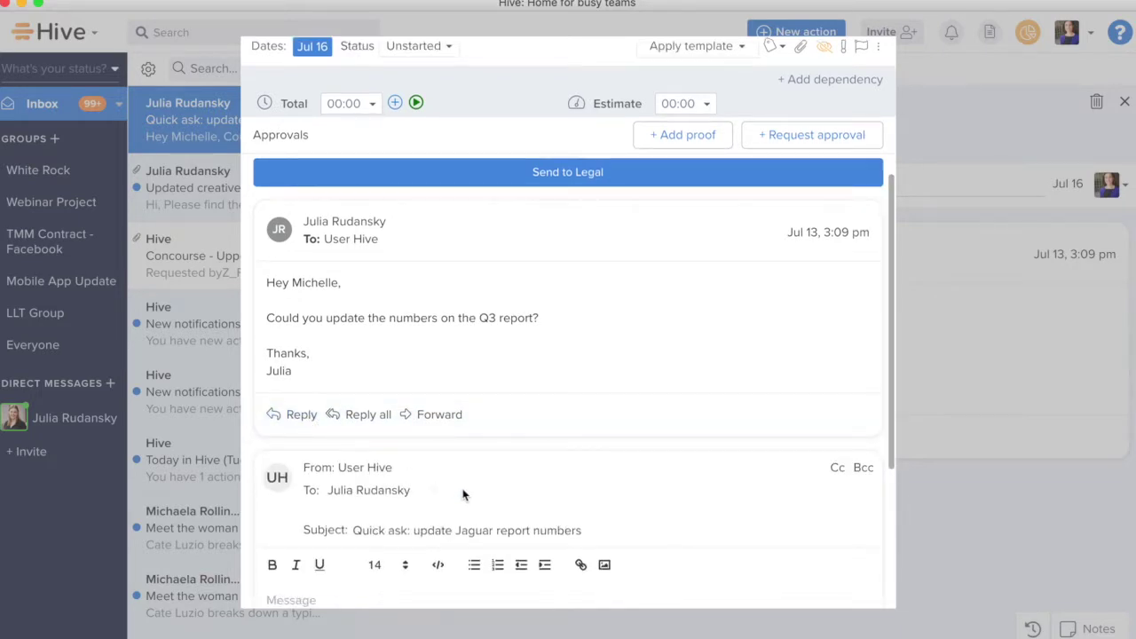
scroll(464, 495, "down", 4)
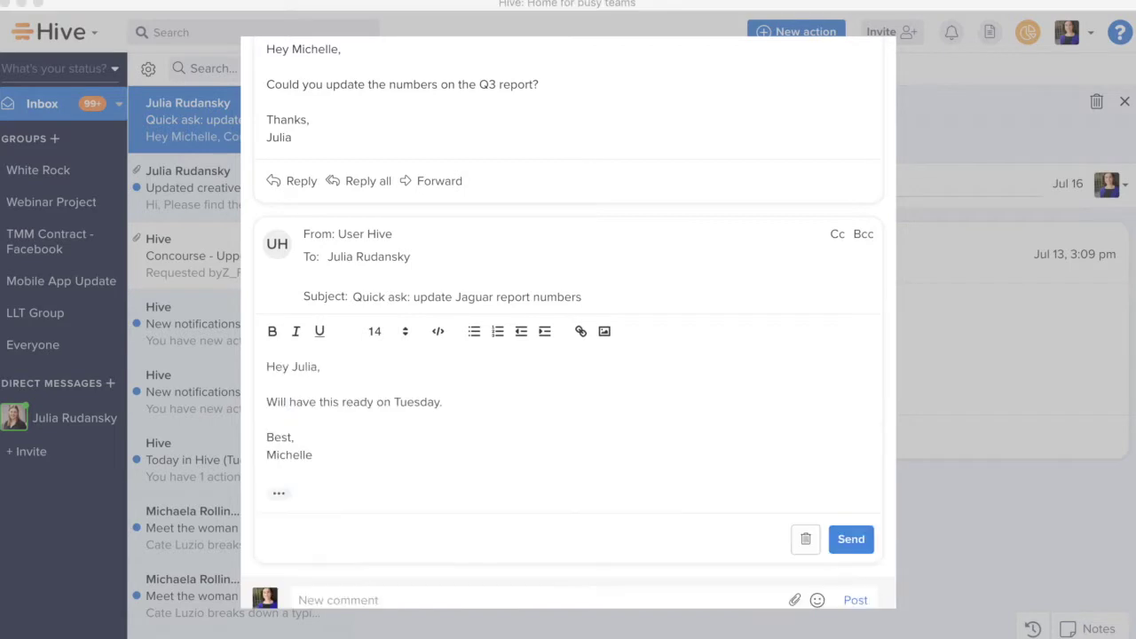
scroll(736, 441, "down", 2)
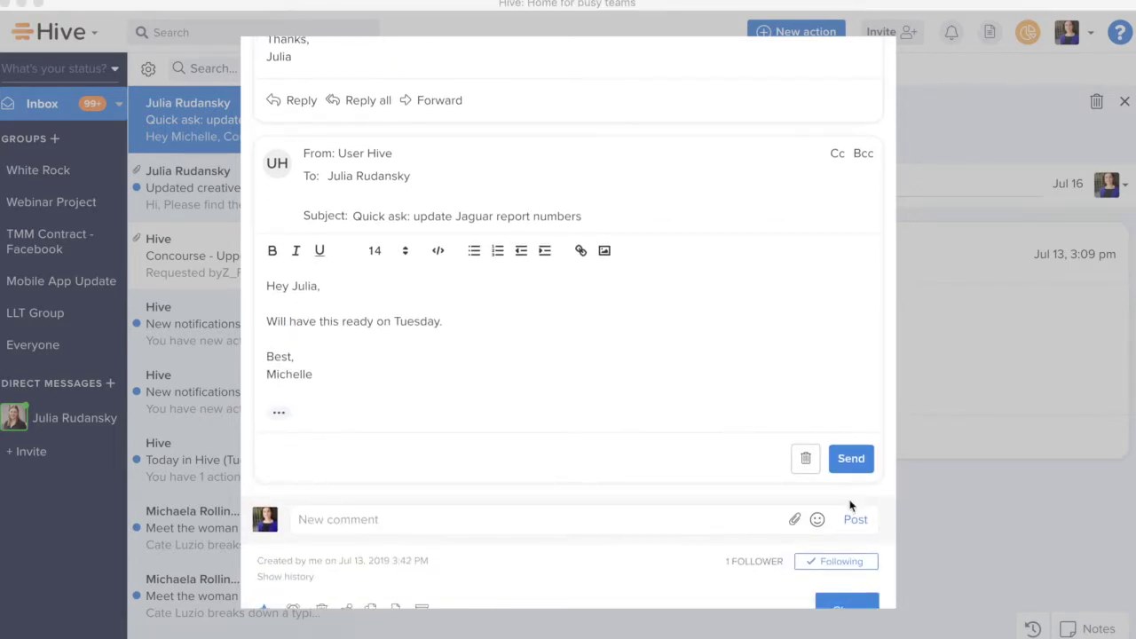
left_click(852, 460)
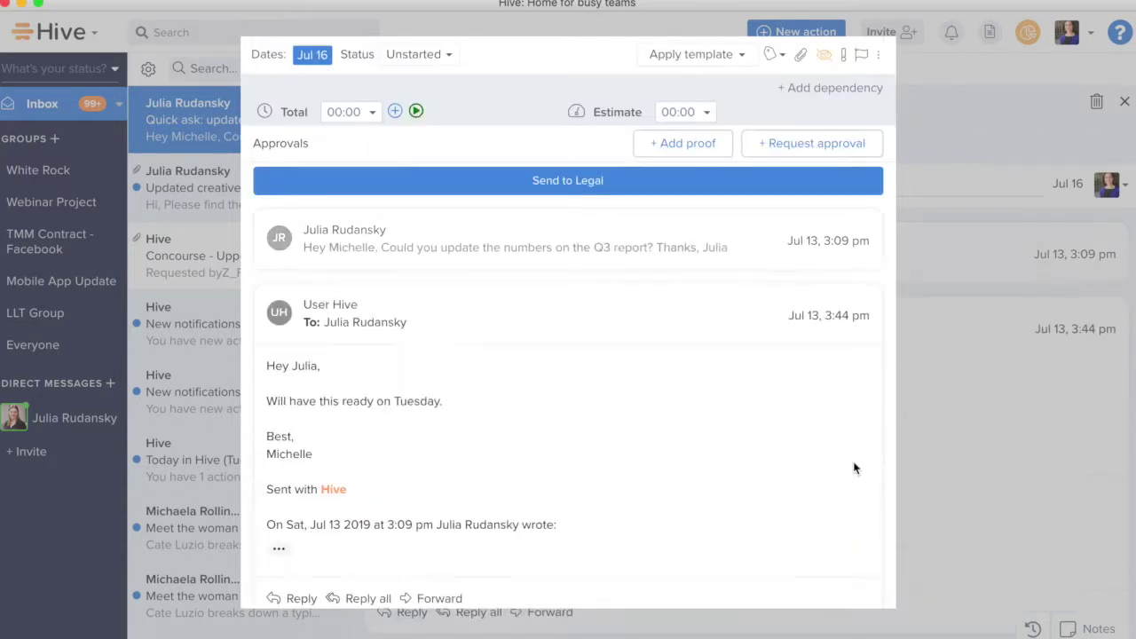
scroll(838, 468, "down", 4)
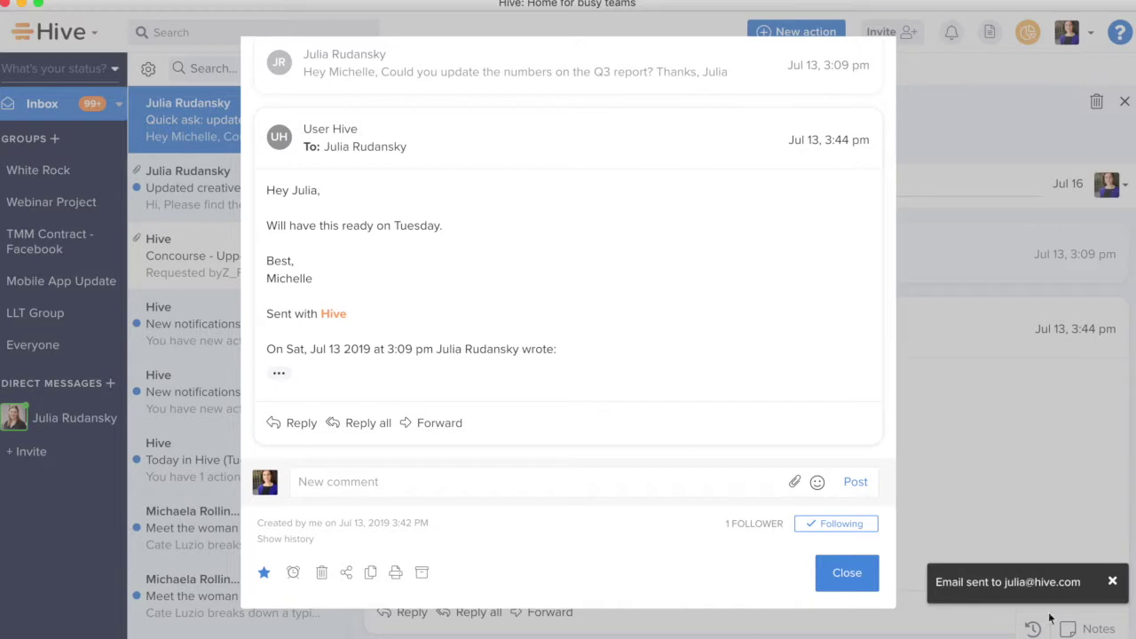
- Reassign the Jaguar report action to a different teammate from the assignee list
scroll(713, 470, "up", 5)
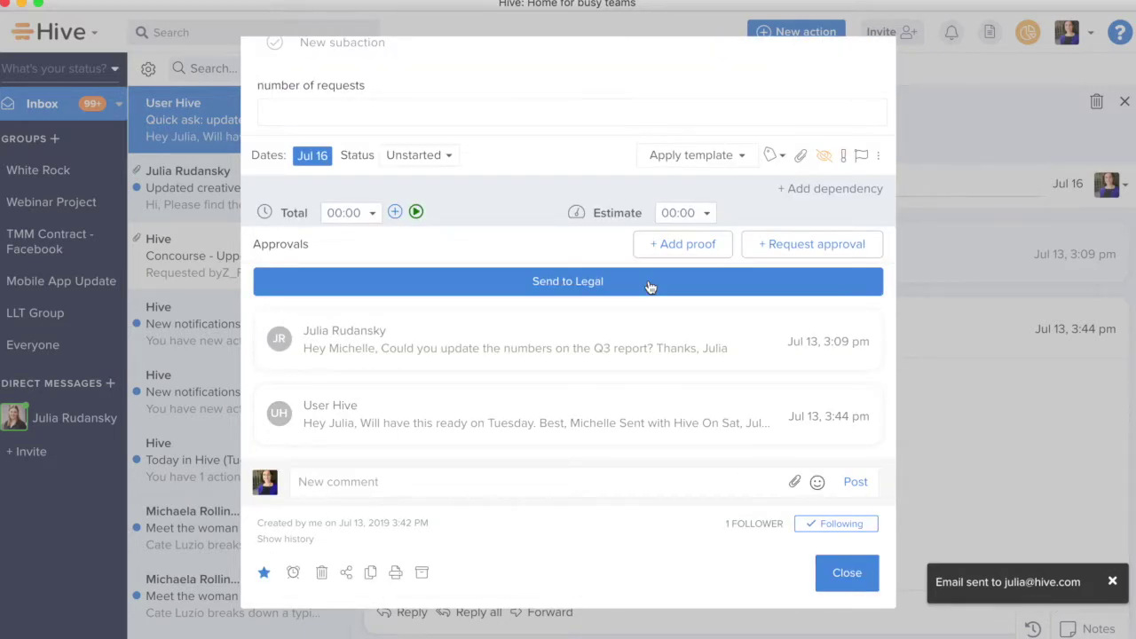
scroll(650, 286, "up", 3)
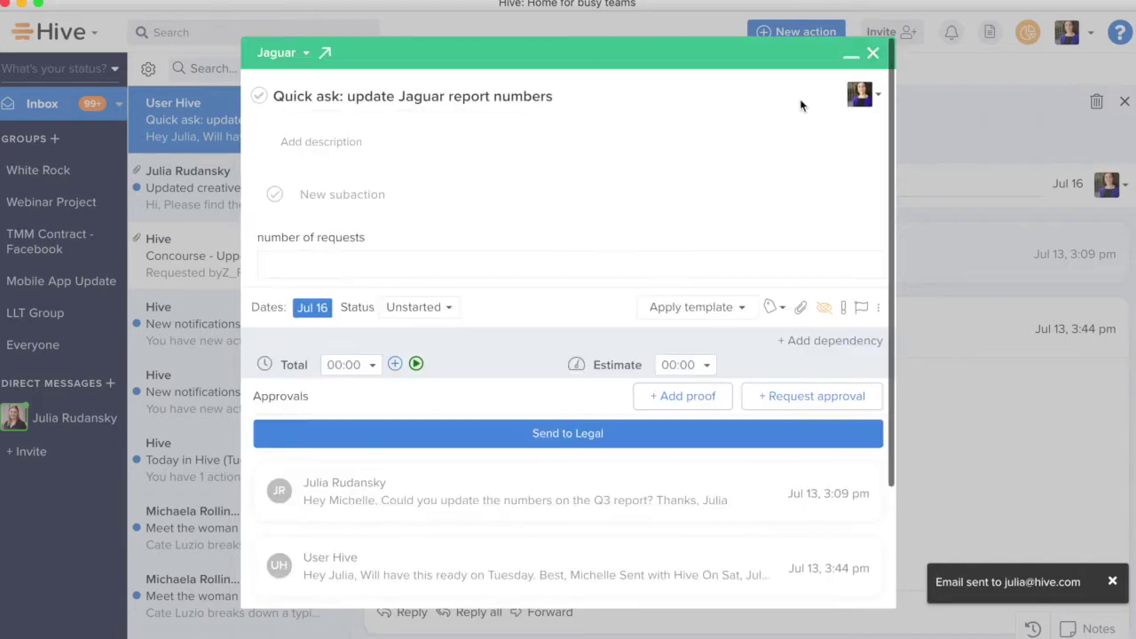
left_click(863, 94)
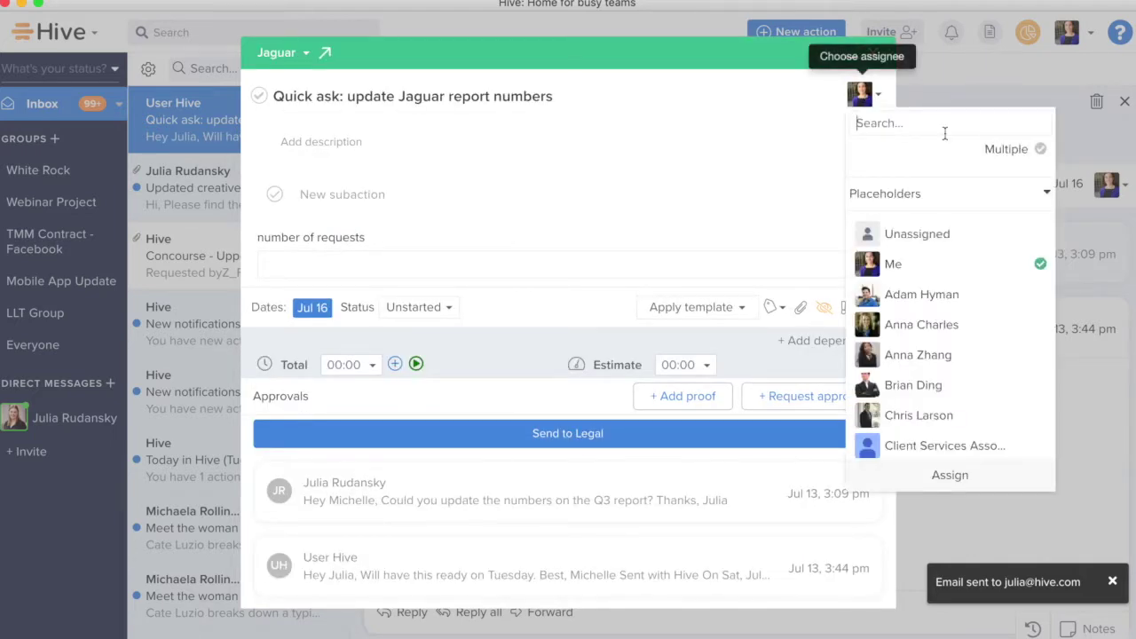
left_click(1014, 329)
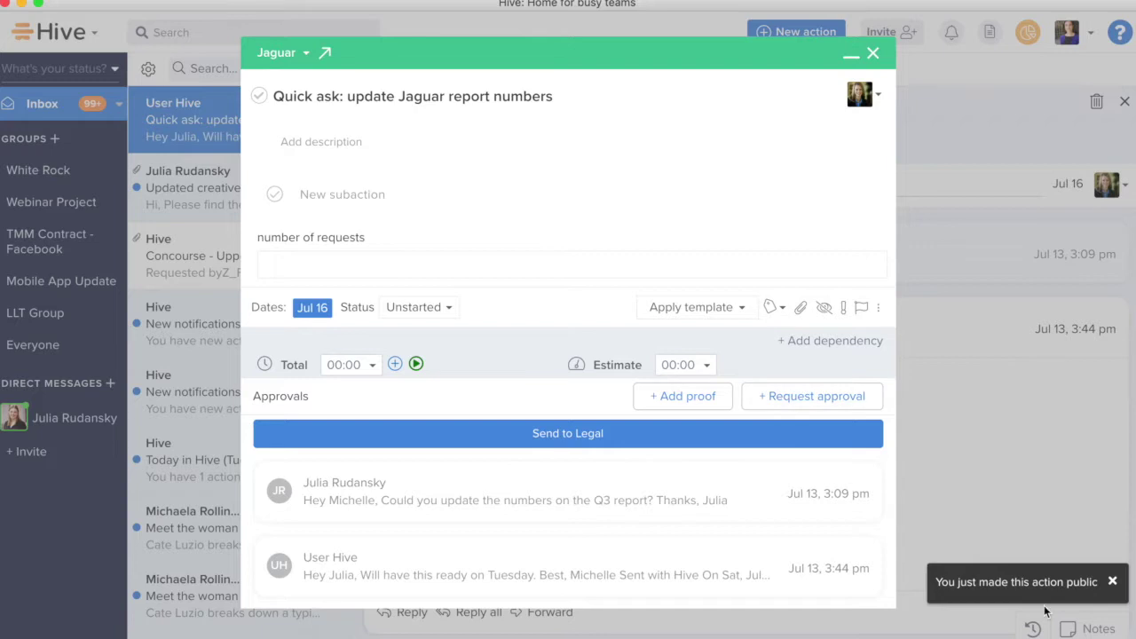
scroll(655, 425, "down", 3)
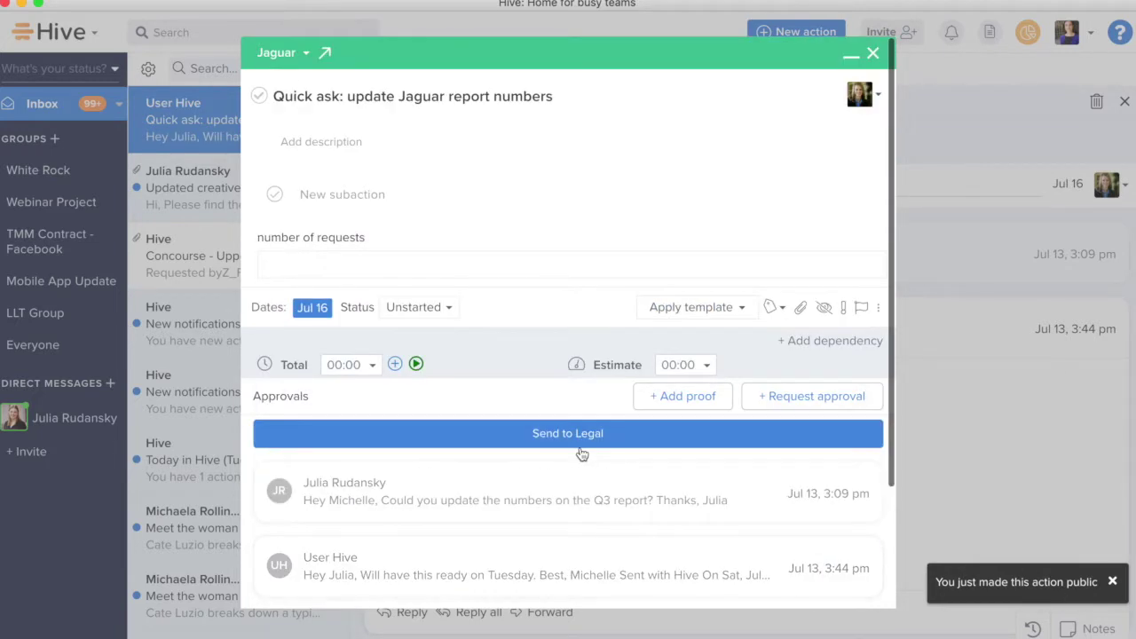
scroll(550, 462, "down", 4)
left_click(505, 477)
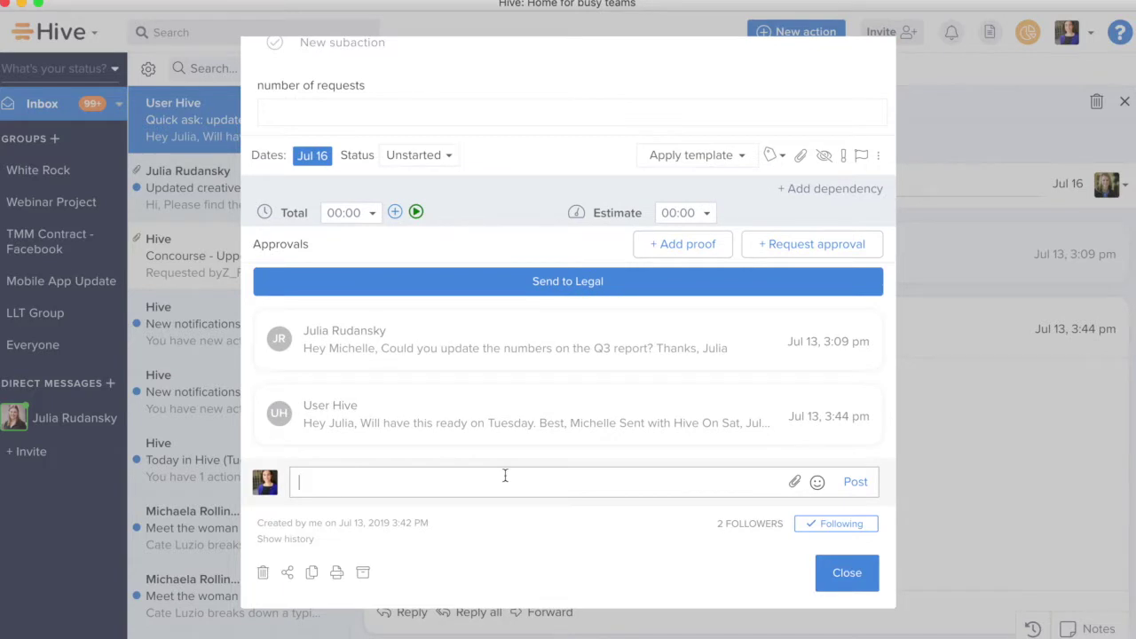
- Add a comment on the action @-mentioning the newly assigned teammate
type("@anna")
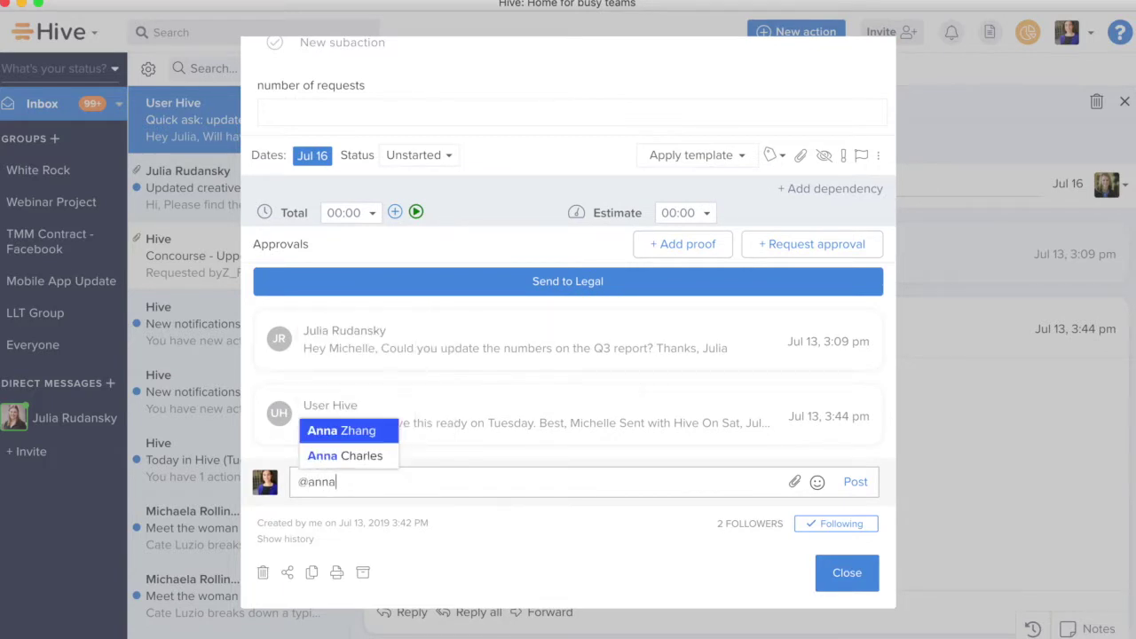
key("Down")
key("Return")
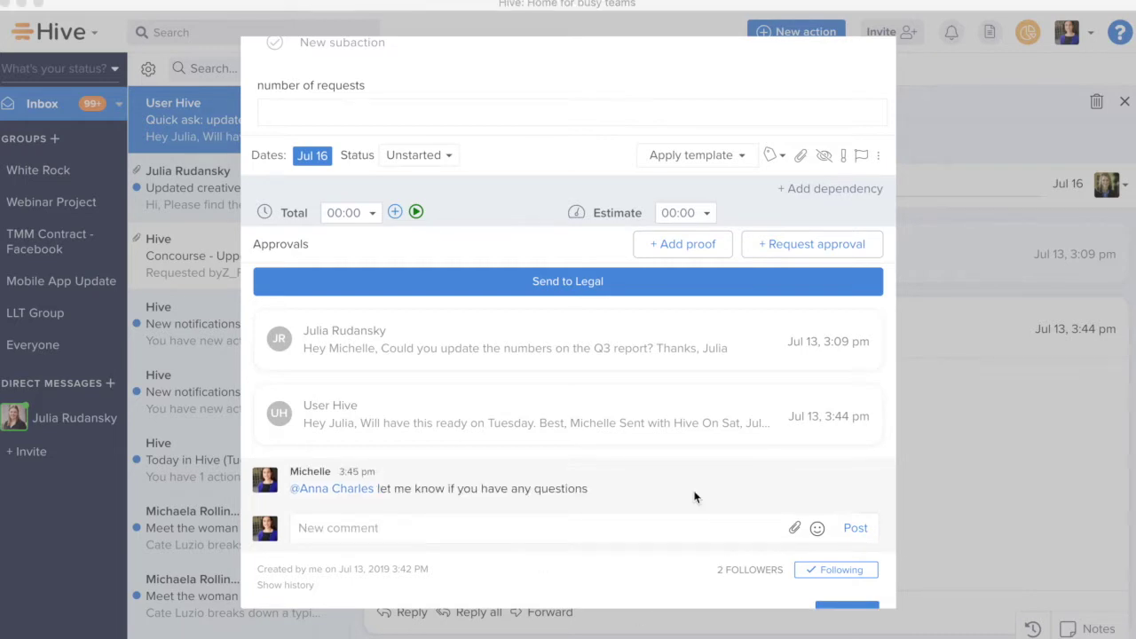
scroll(695, 497, "up", 3)
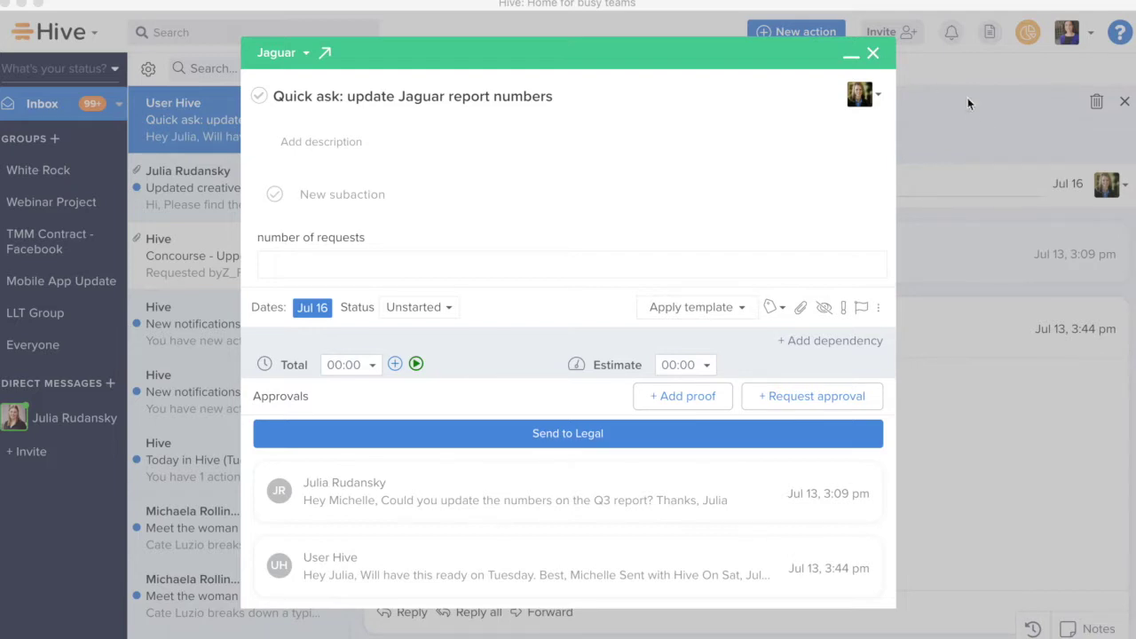
- Close the Jaguar action card and open the 'Updated creative assets' email
left_click(1010, 138)
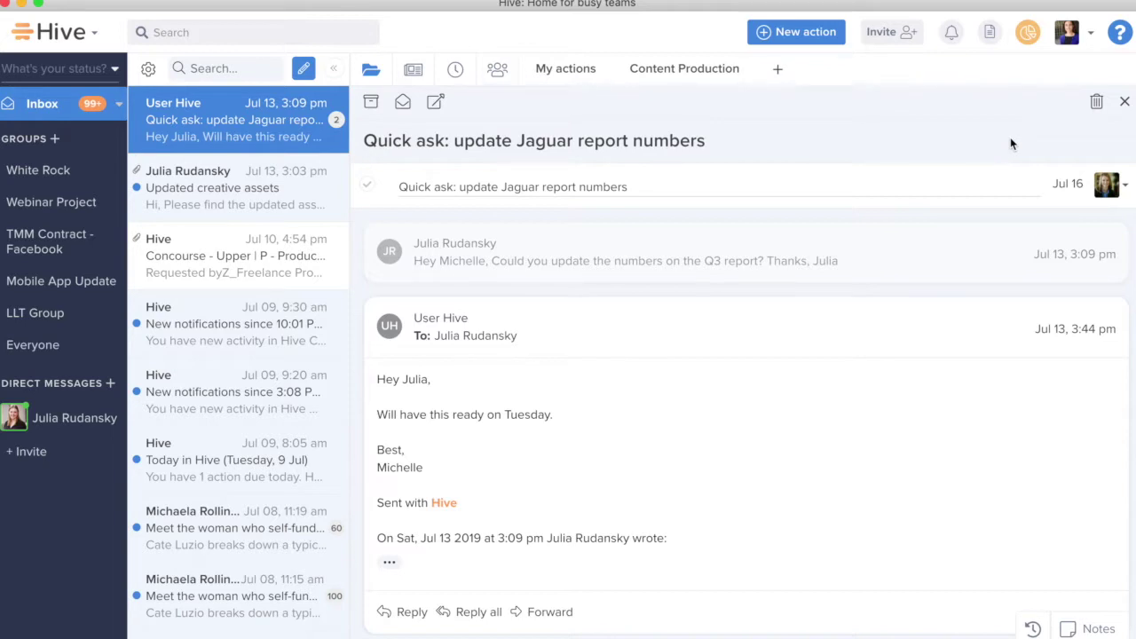
left_click(240, 179)
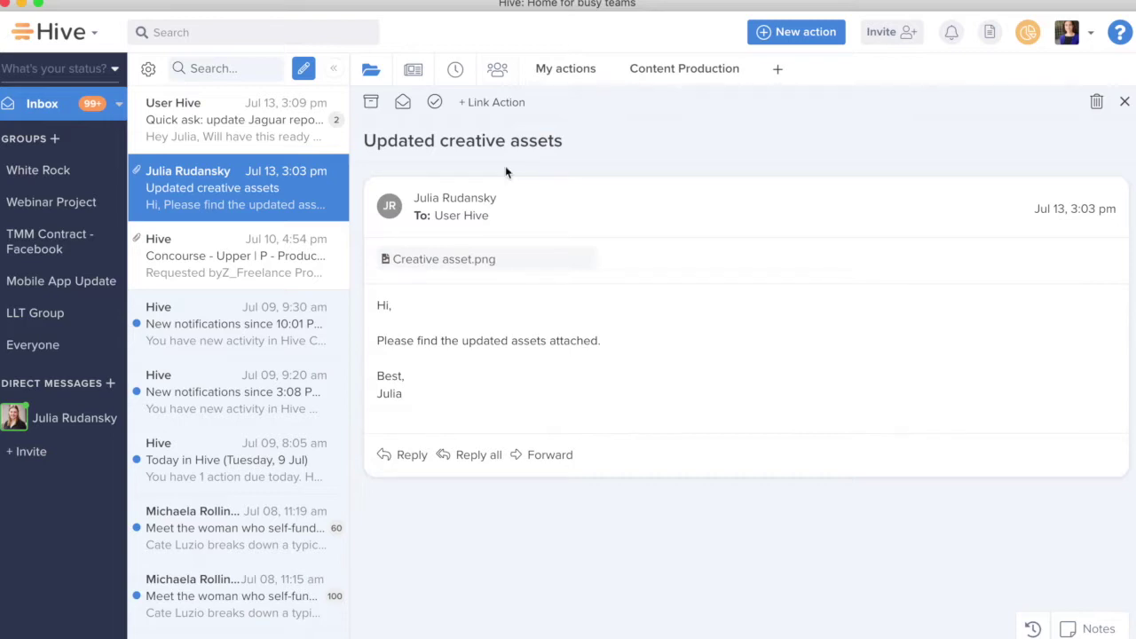
- Link the email to the existing 'Receive creative assets' action found by searching 'creative ass'
left_click(494, 103)
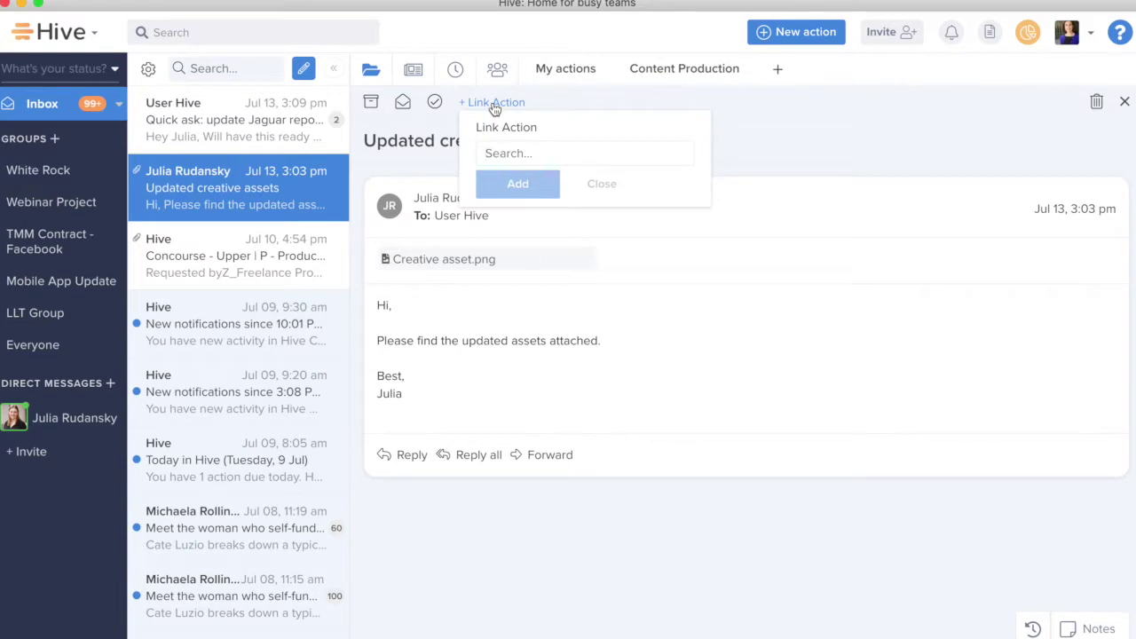
type("creative a")
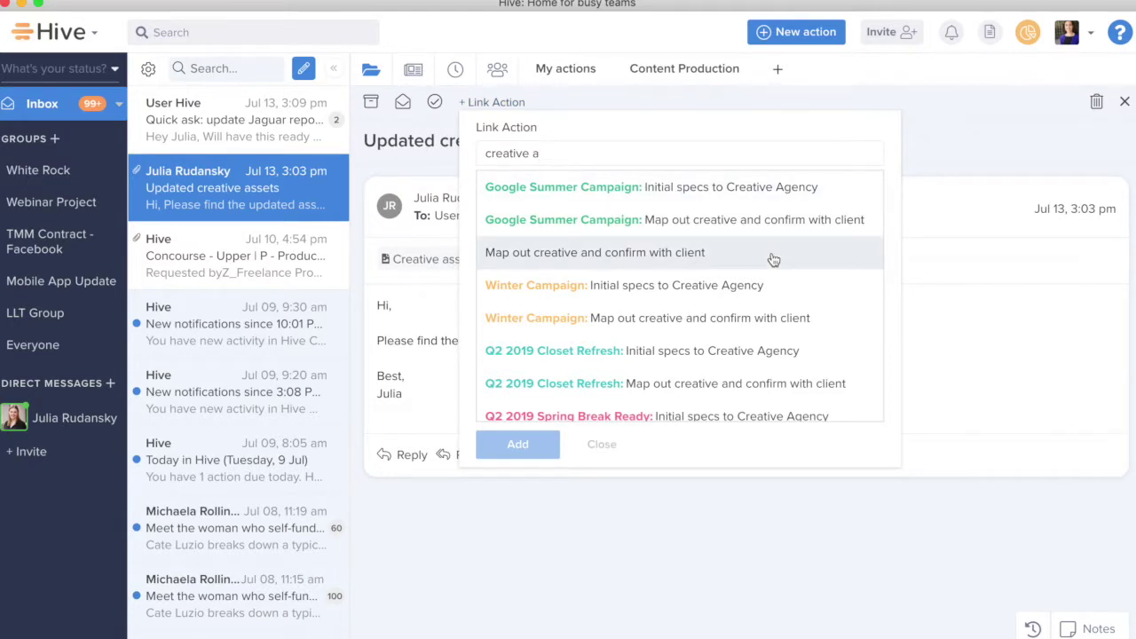
type("ss")
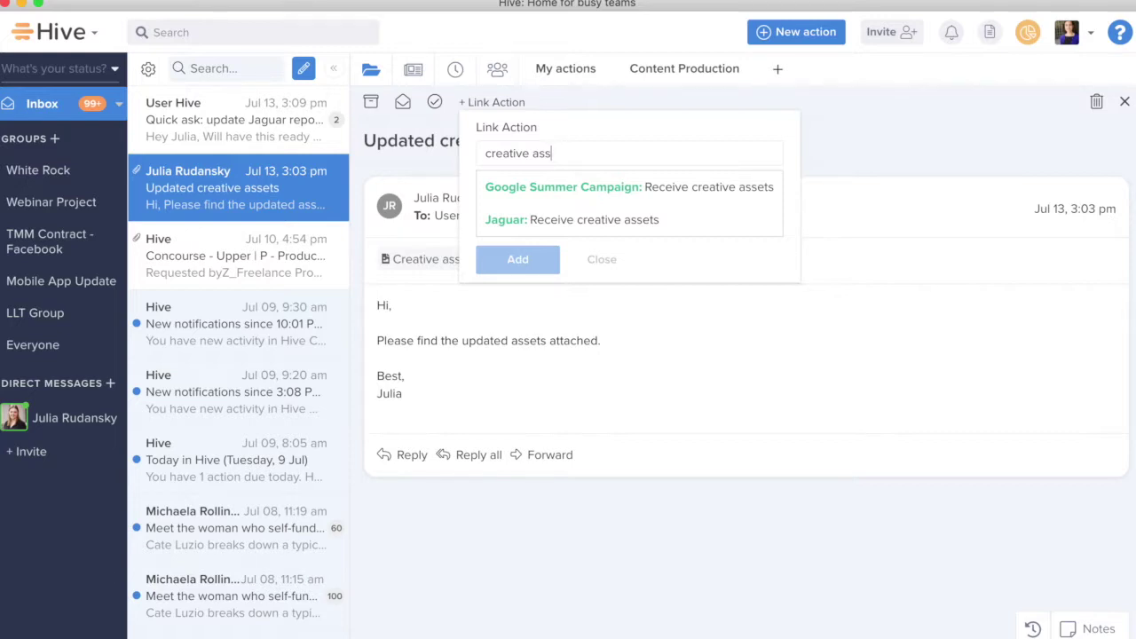
left_click(642, 186)
left_click(529, 184)
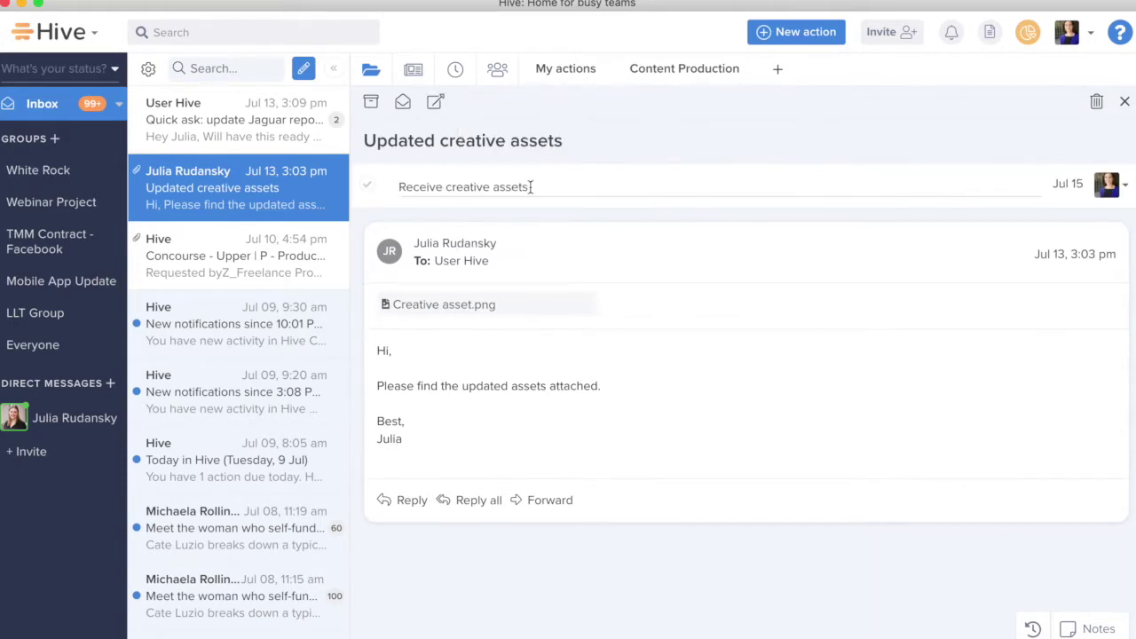
- Open the linked action card for the creative assets email and review its thread
left_click(435, 101)
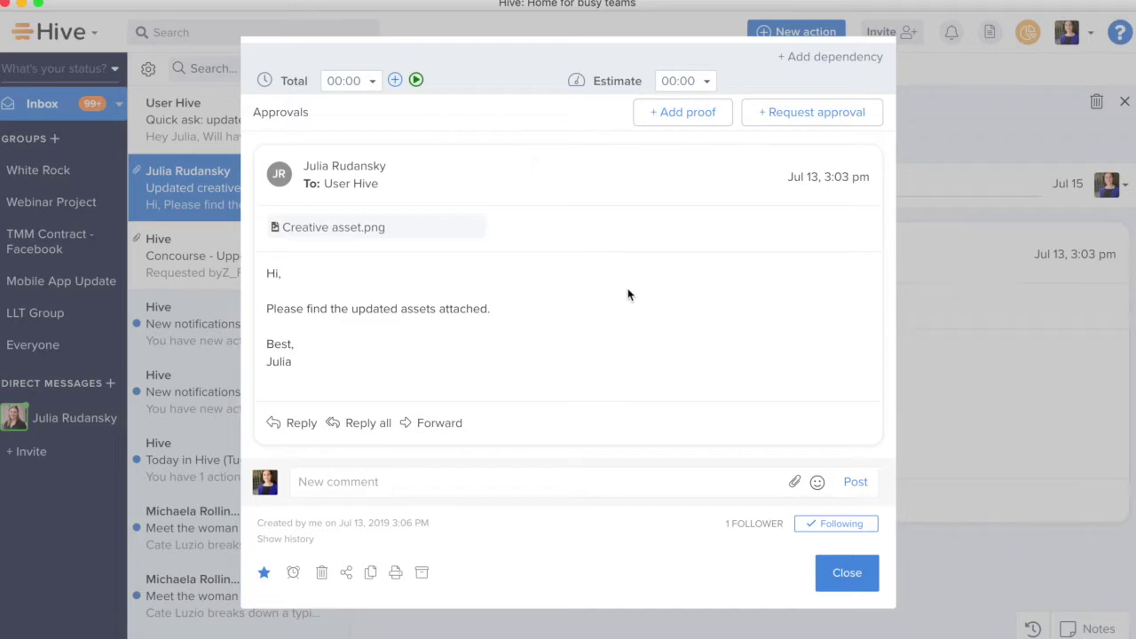
scroll(628, 295, "up", 5)
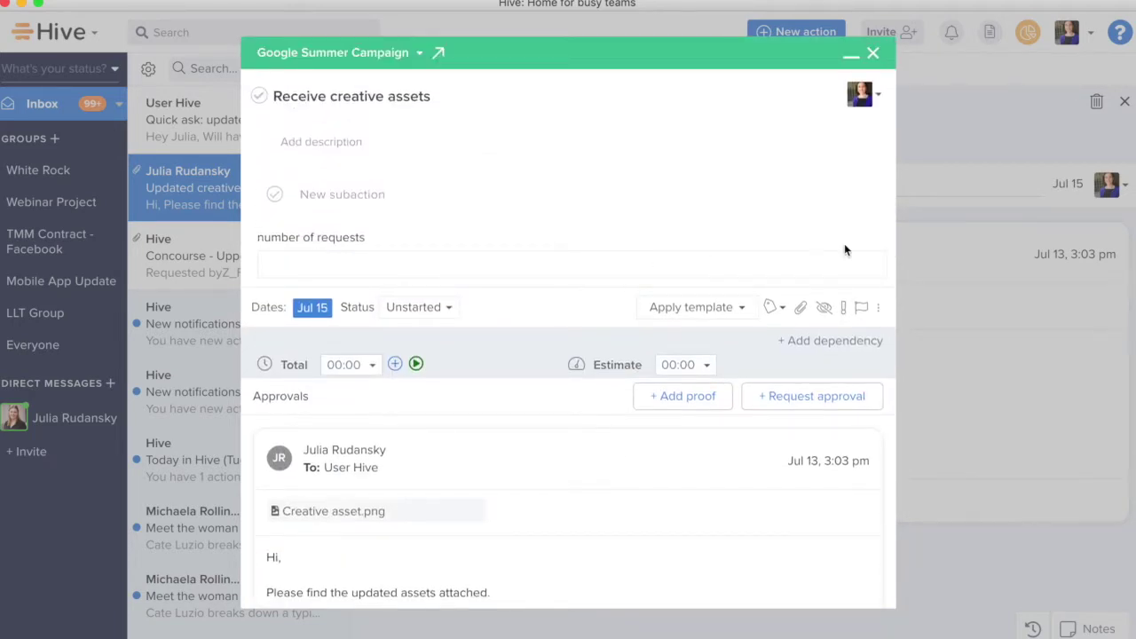
scroll(684, 204, "down", 5)
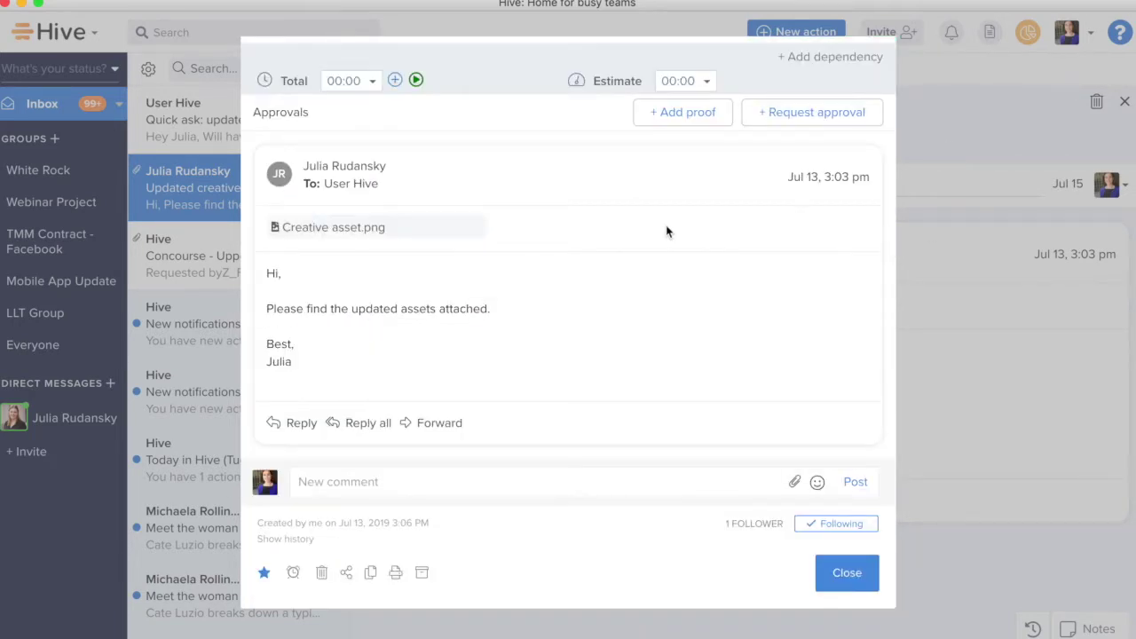
scroll(594, 404, "up", 1)
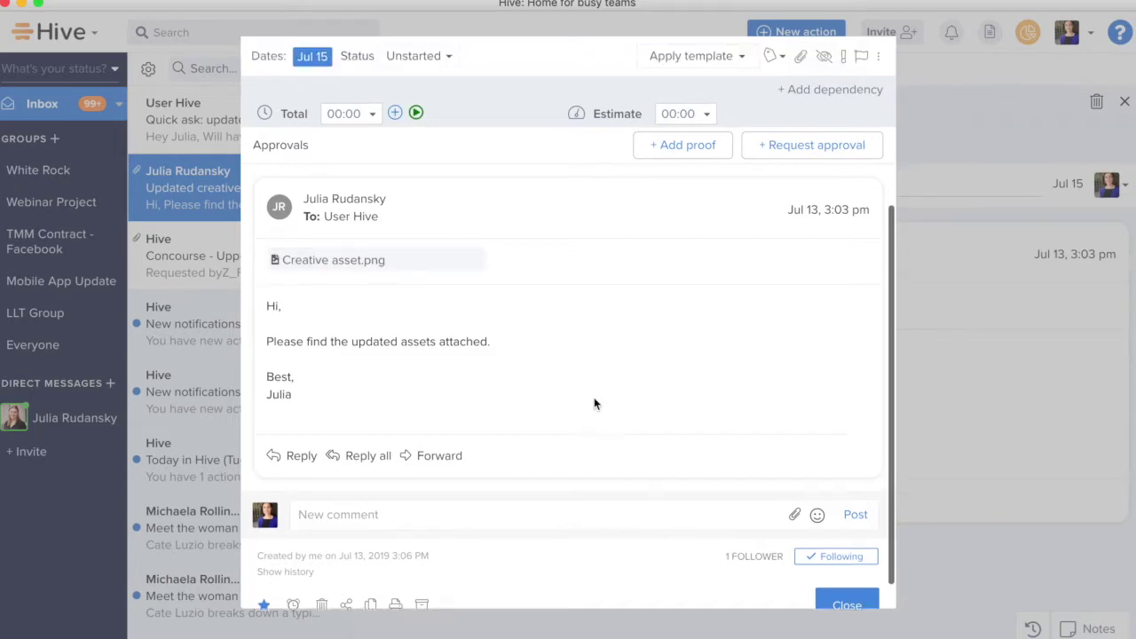
scroll(594, 404, "up", 1)
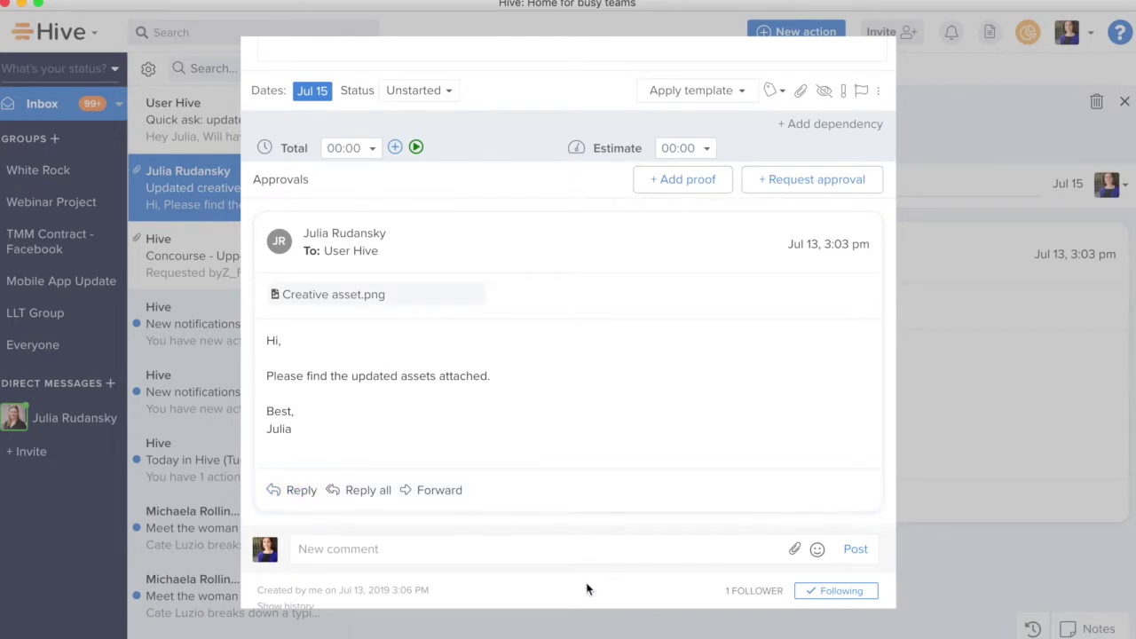
- Send a pasted reply confirming receipt of the creative assets, then close the action card
left_click(313, 490)
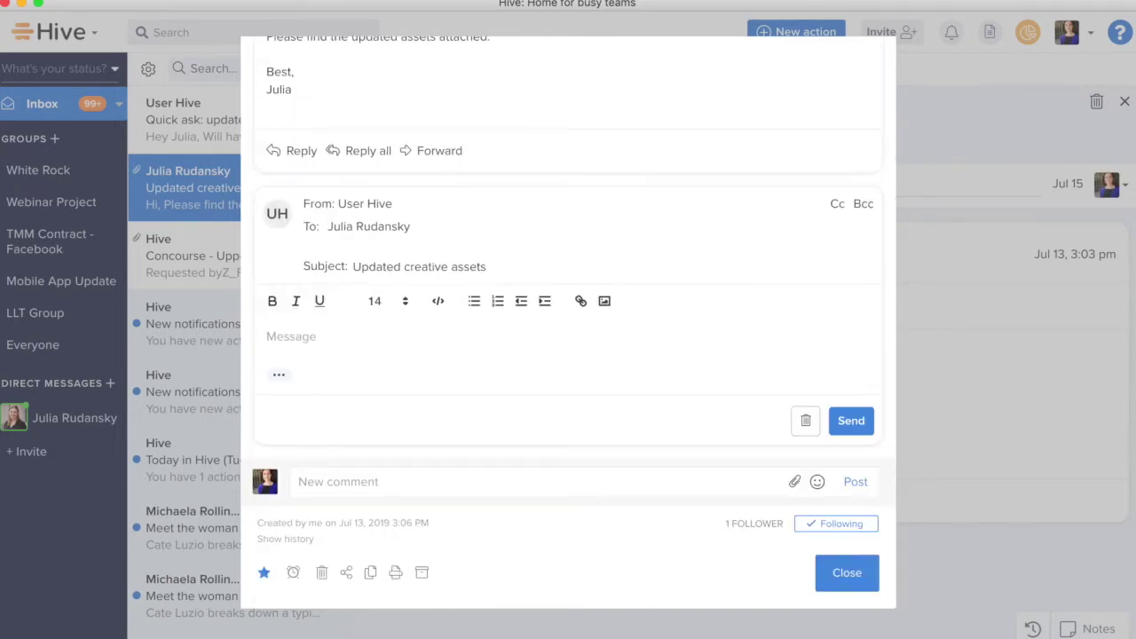
type("Hi Julia,  Confirming receipt.  Thanks, Michelle")
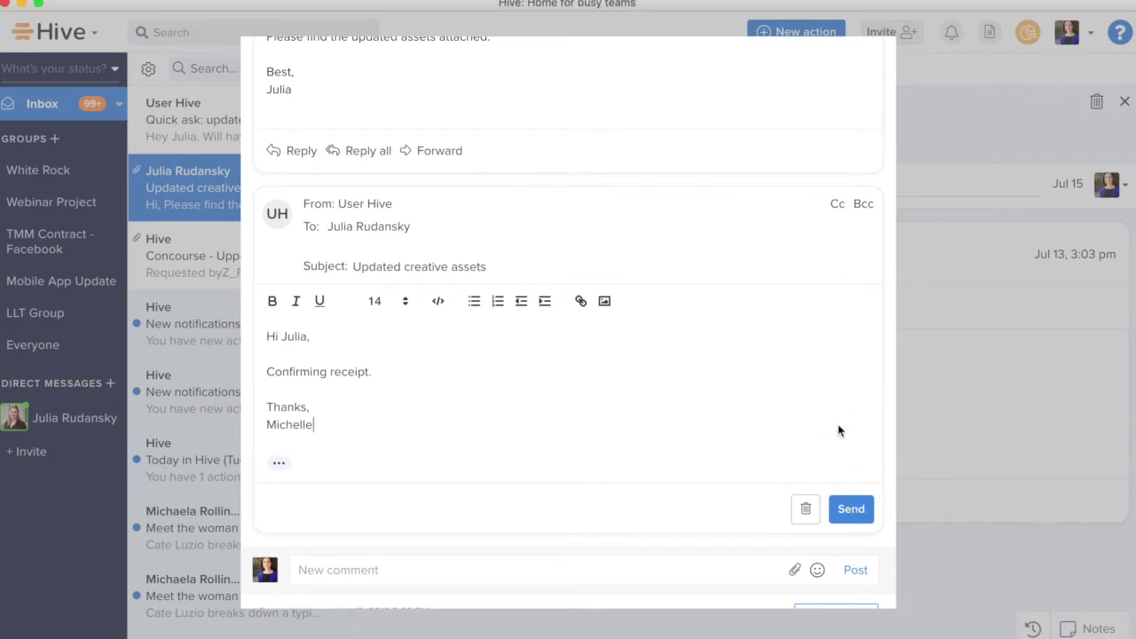
left_click(849, 511)
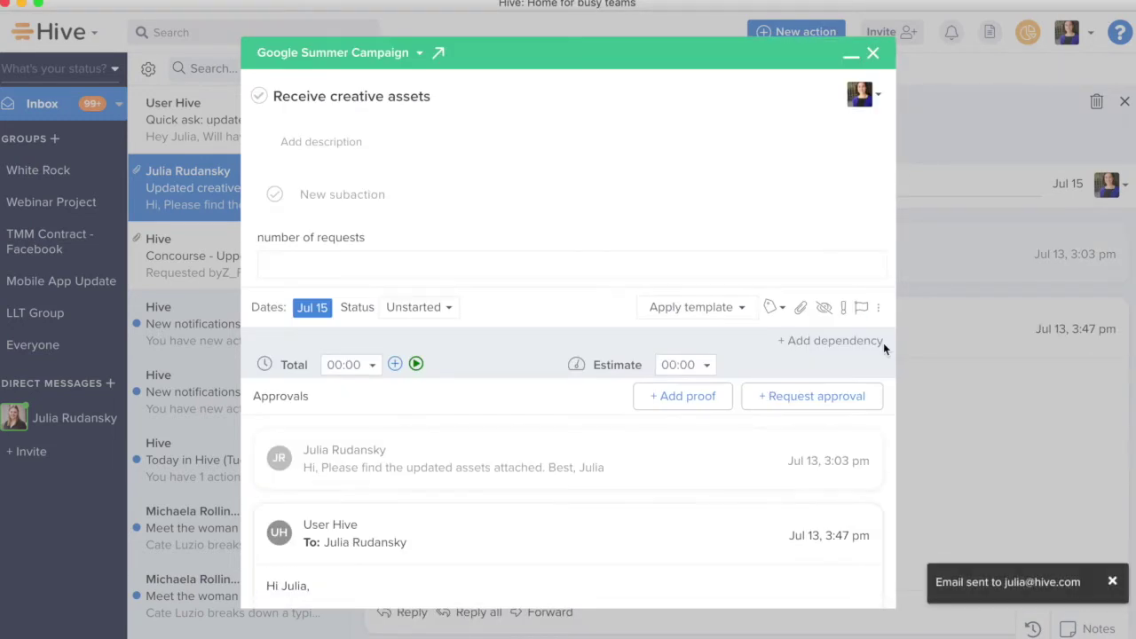
left_click(1001, 147)
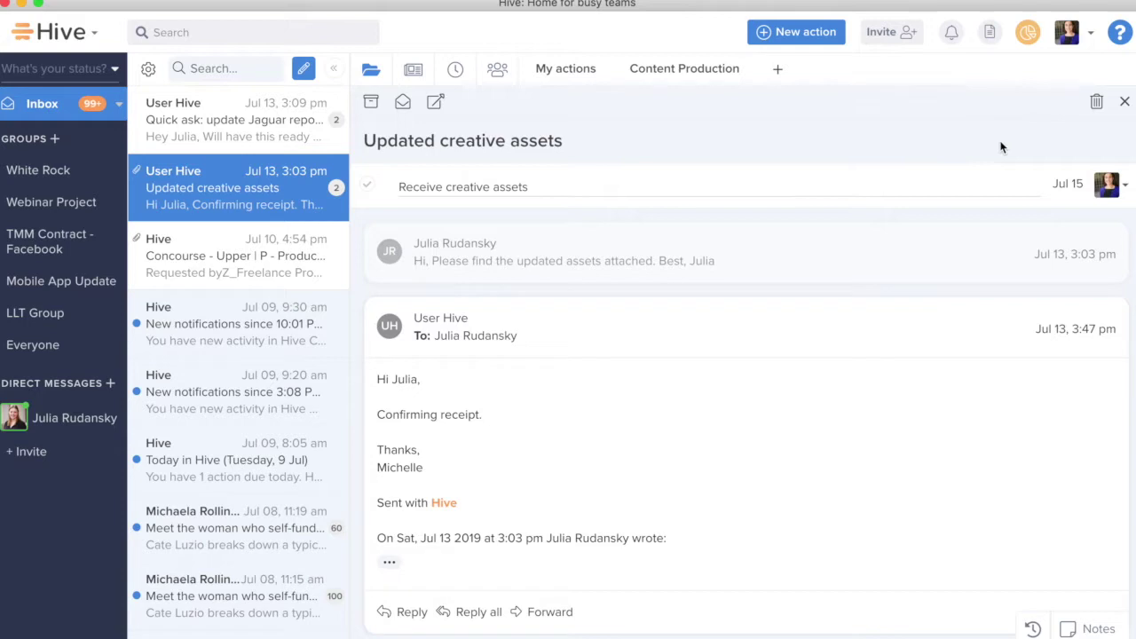
- Check the Signatures tab in mail settings, then open and discard an empty new message
left_click(151, 70)
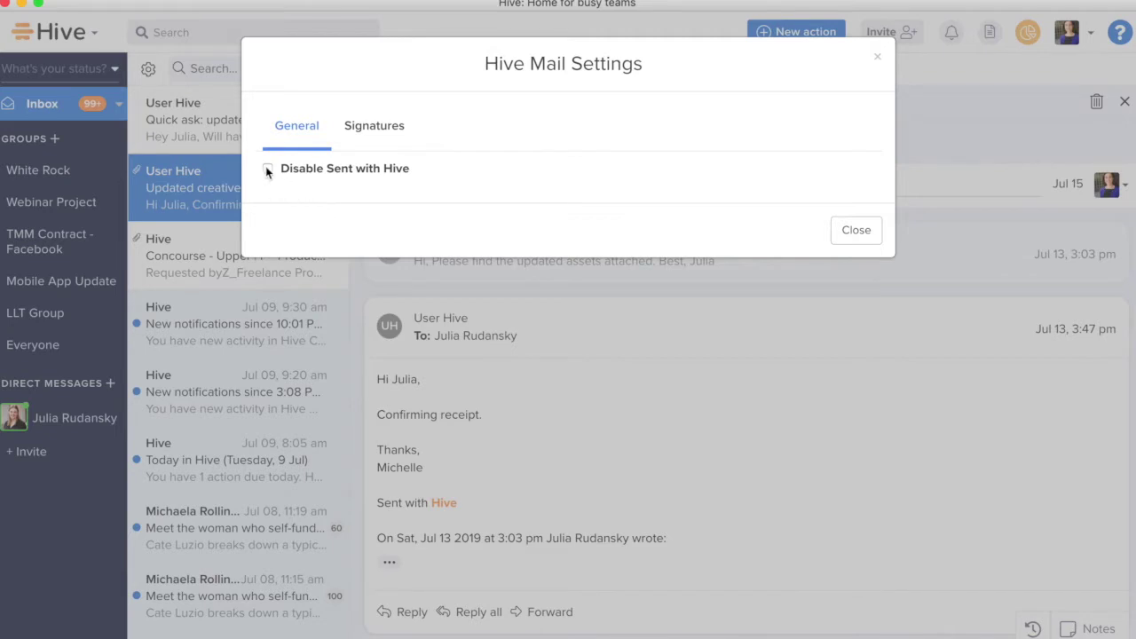
left_click(366, 129)
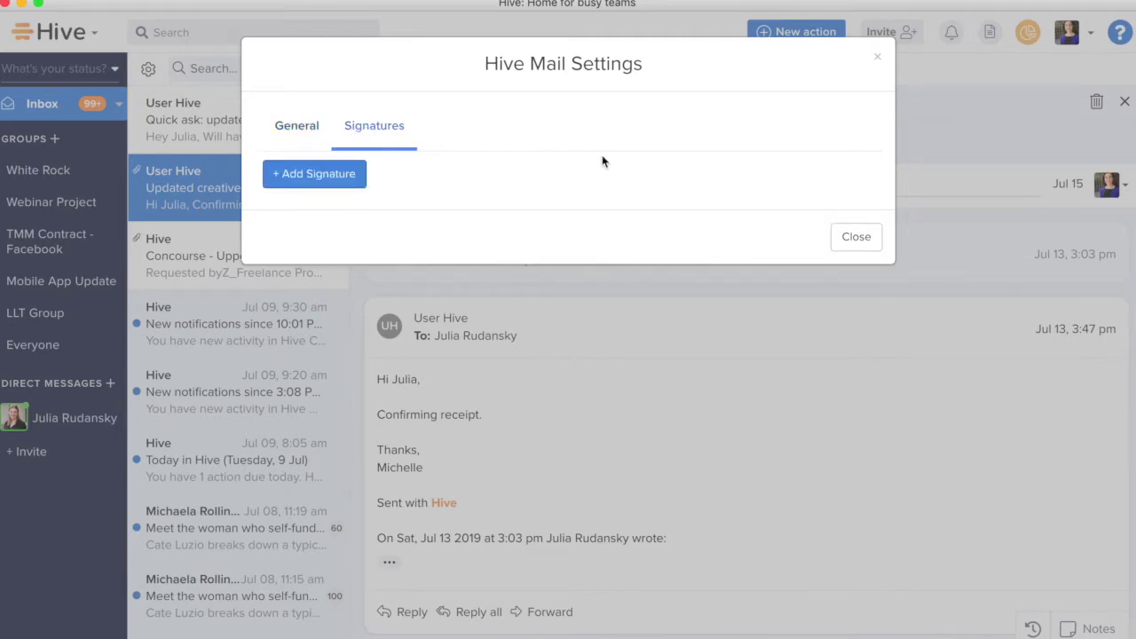
left_click(852, 237)
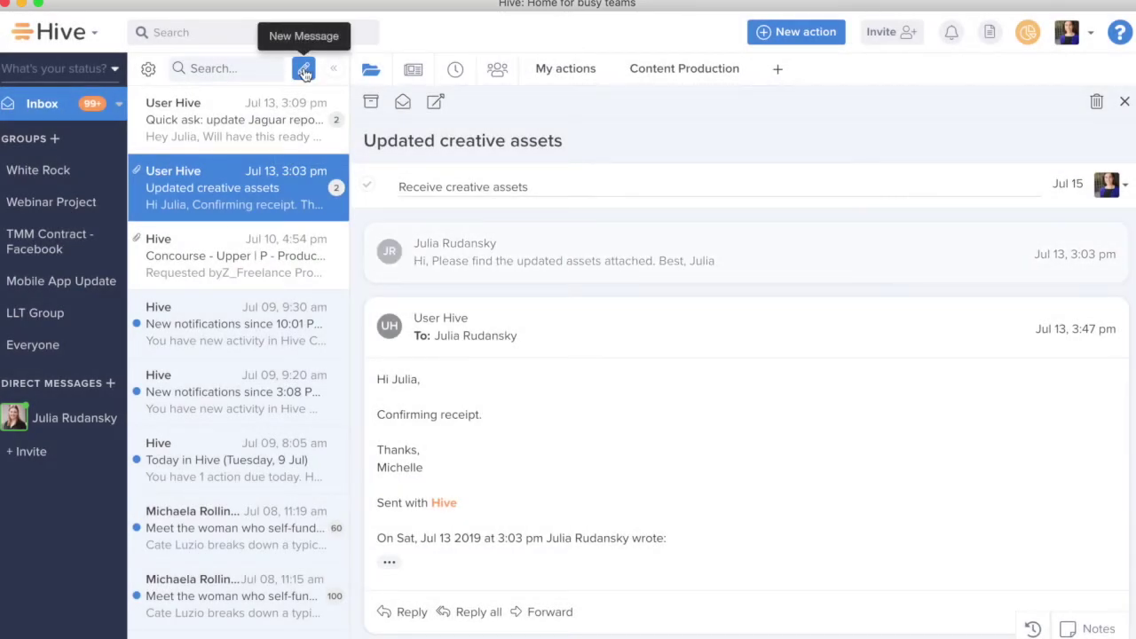
left_click(303, 70)
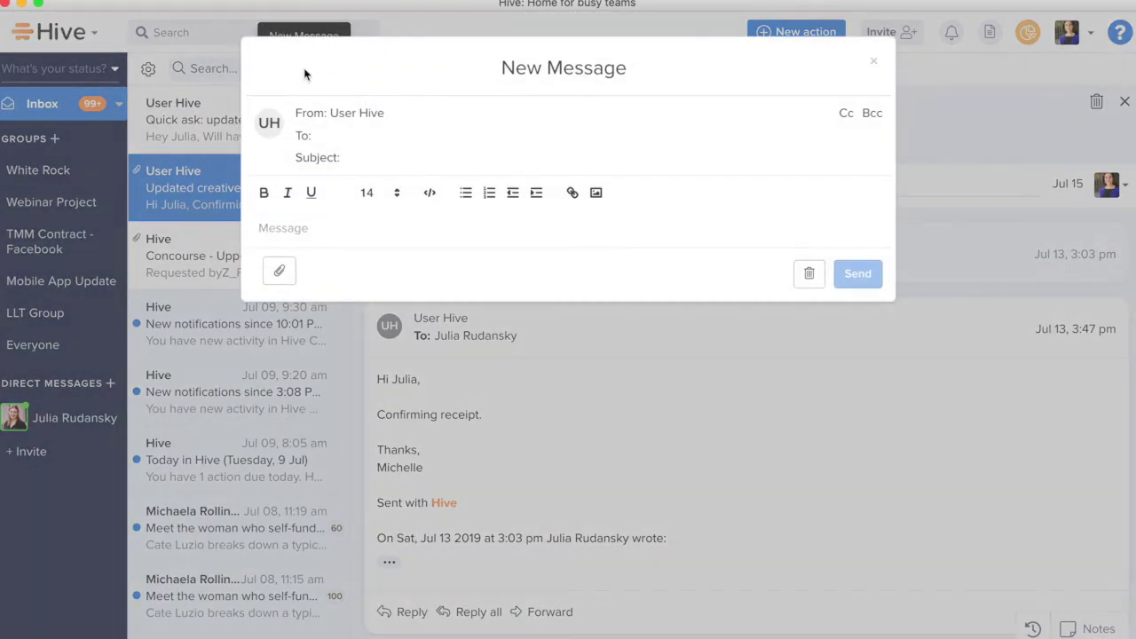
left_click(873, 60)
- Search the inbox for 'report'
left_click(226, 68)
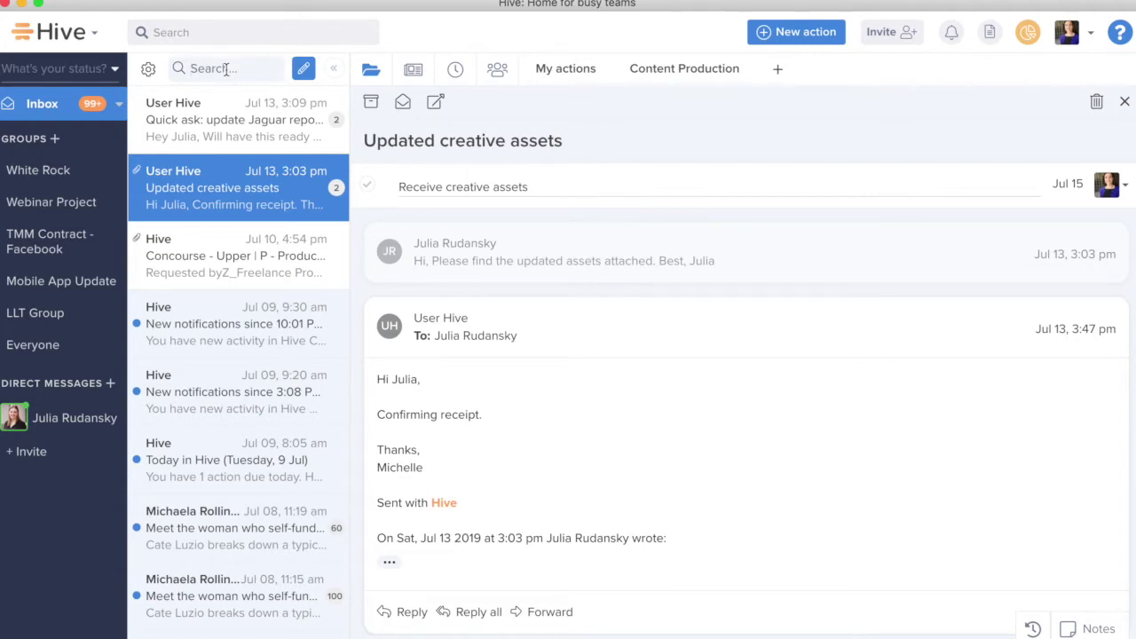
type("report")
key("Return")
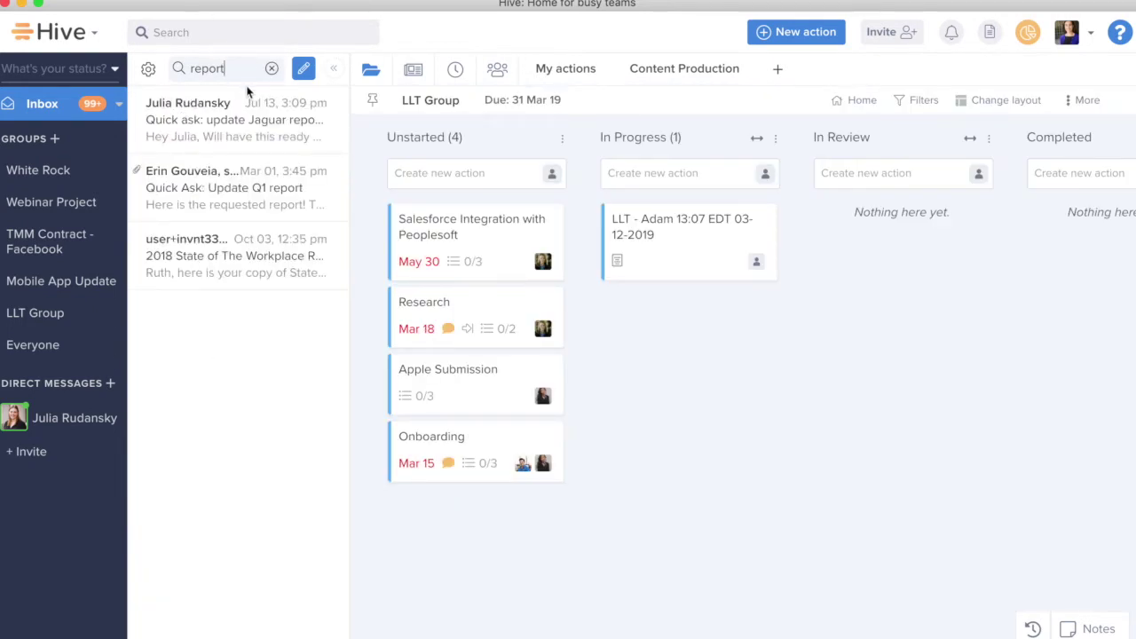
left_click(119, 106)
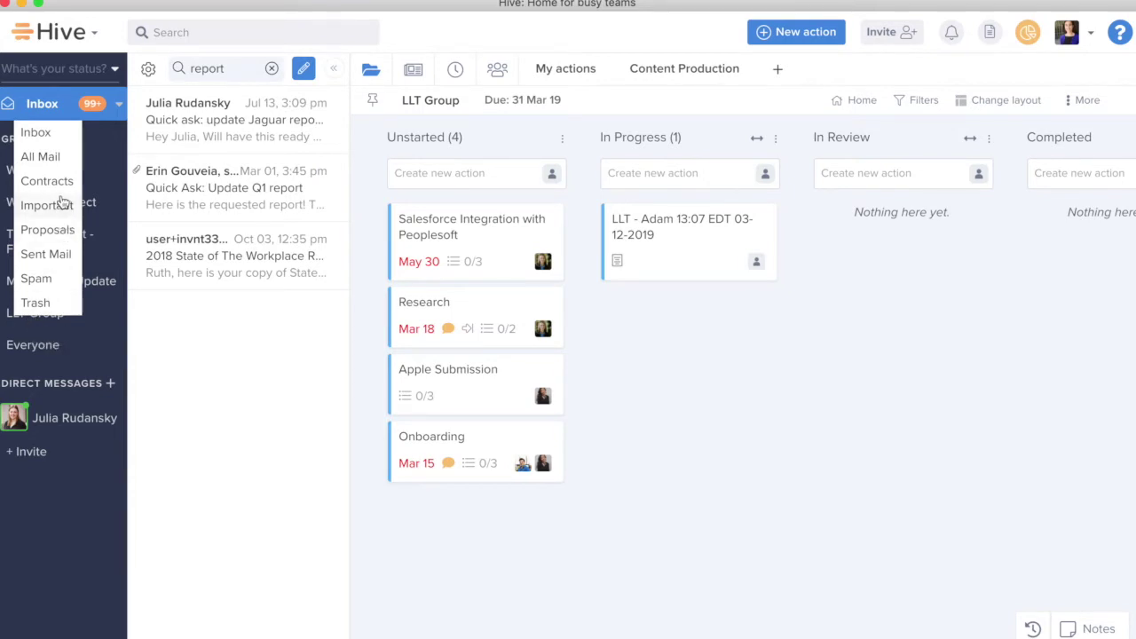
left_click(267, 336)
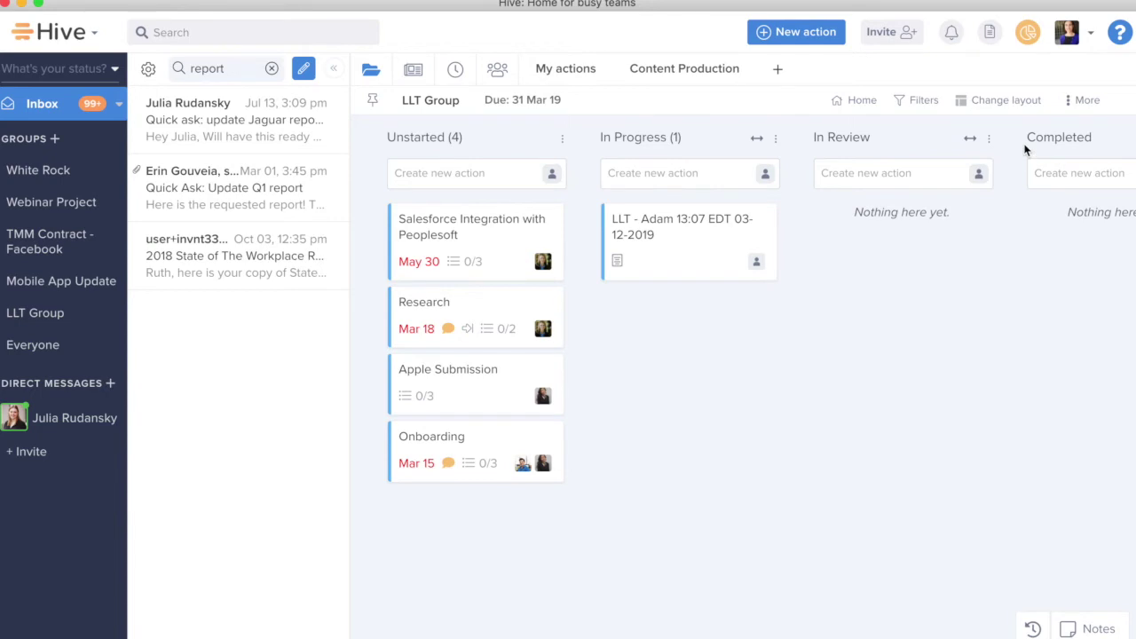
- Show the LLT Group project in Table View, discard a project email draft, and open the Jaguar report email
left_click(1002, 103)
left_click(612, 282)
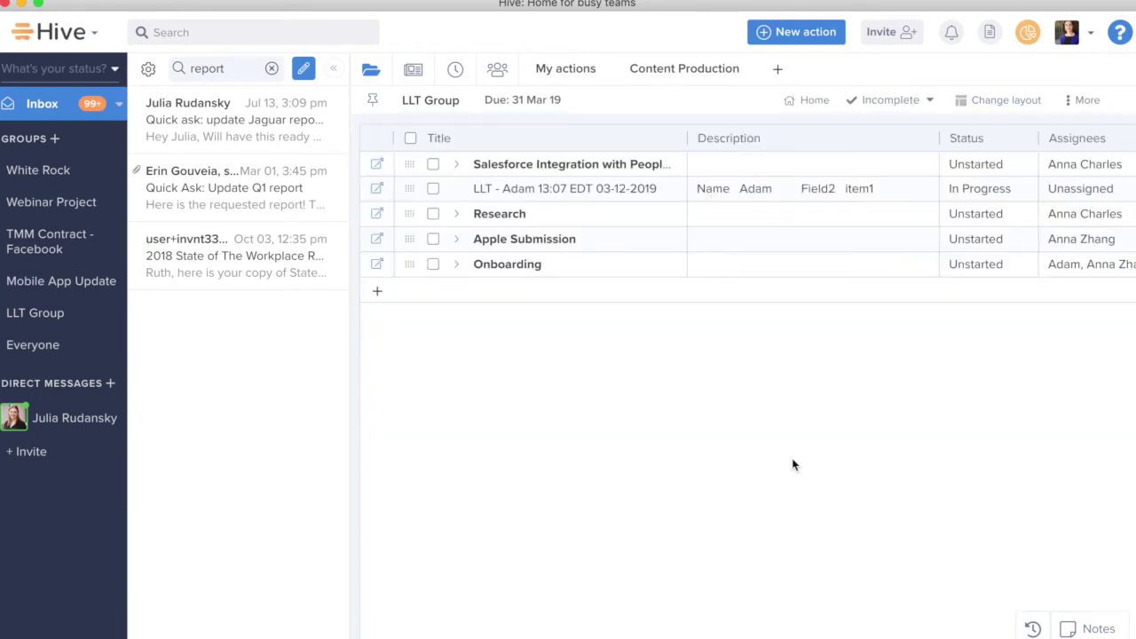
left_click(1084, 102)
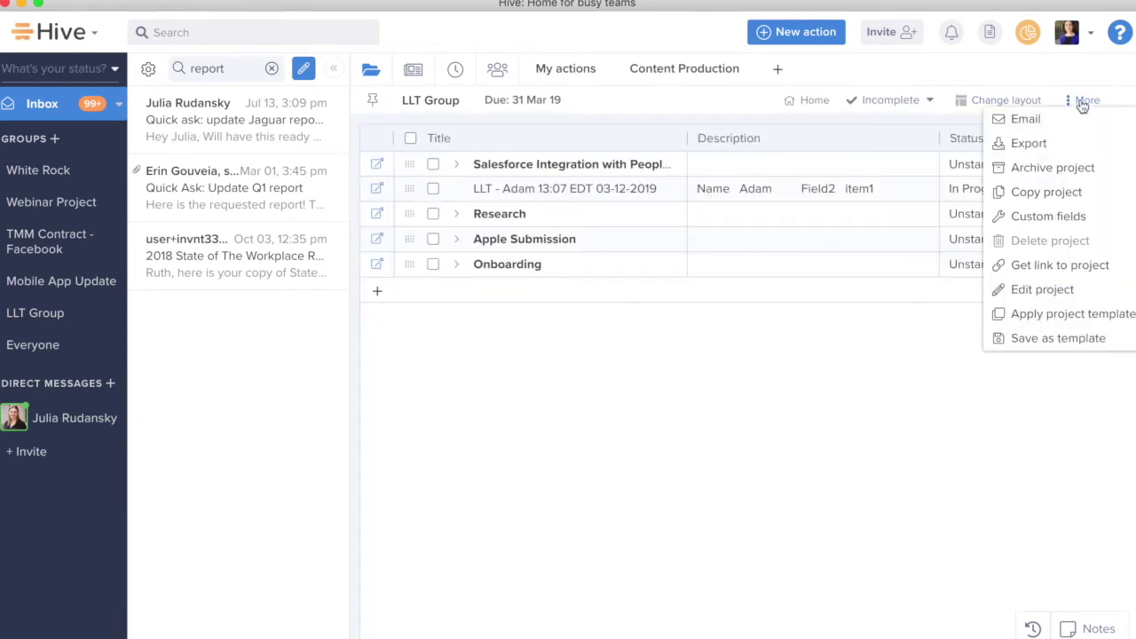
left_click(1022, 119)
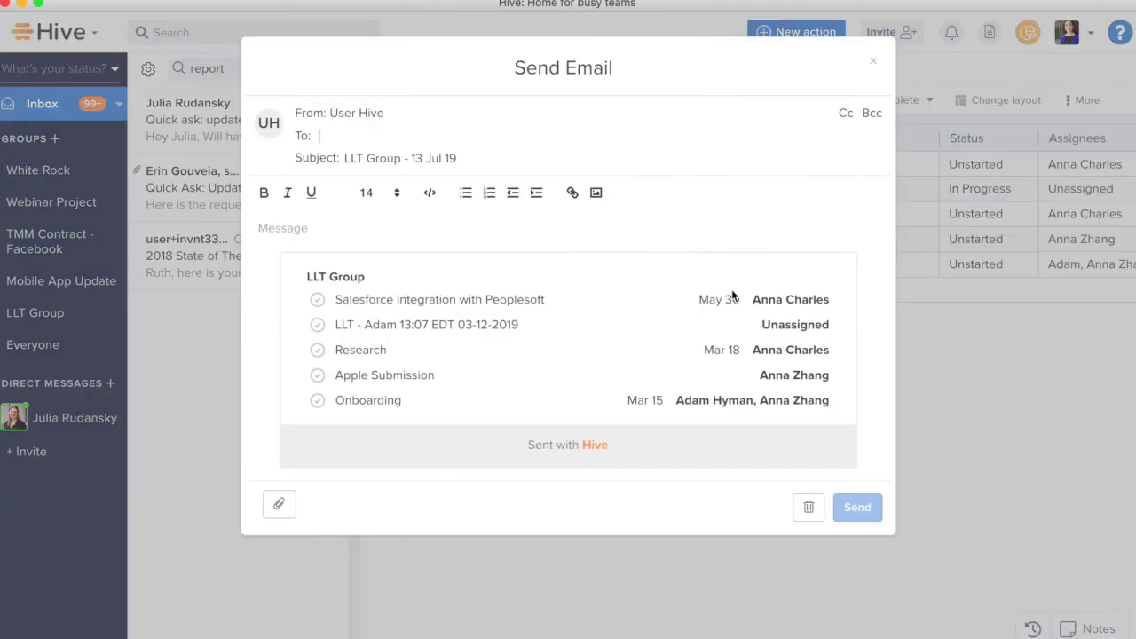
left_click(808, 507)
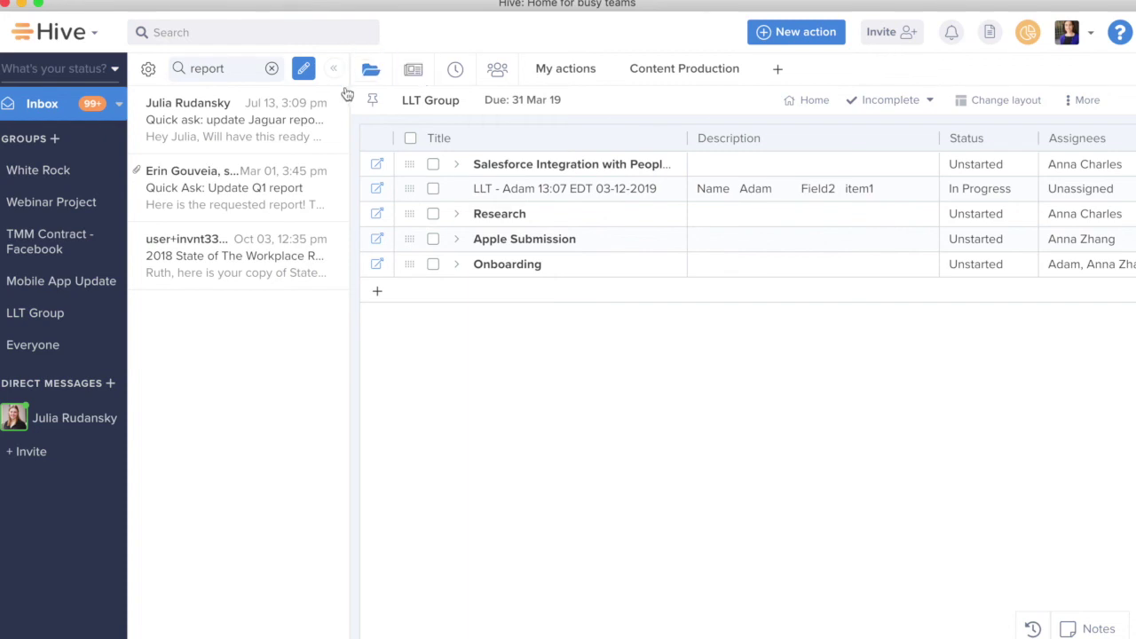
left_click(286, 127)
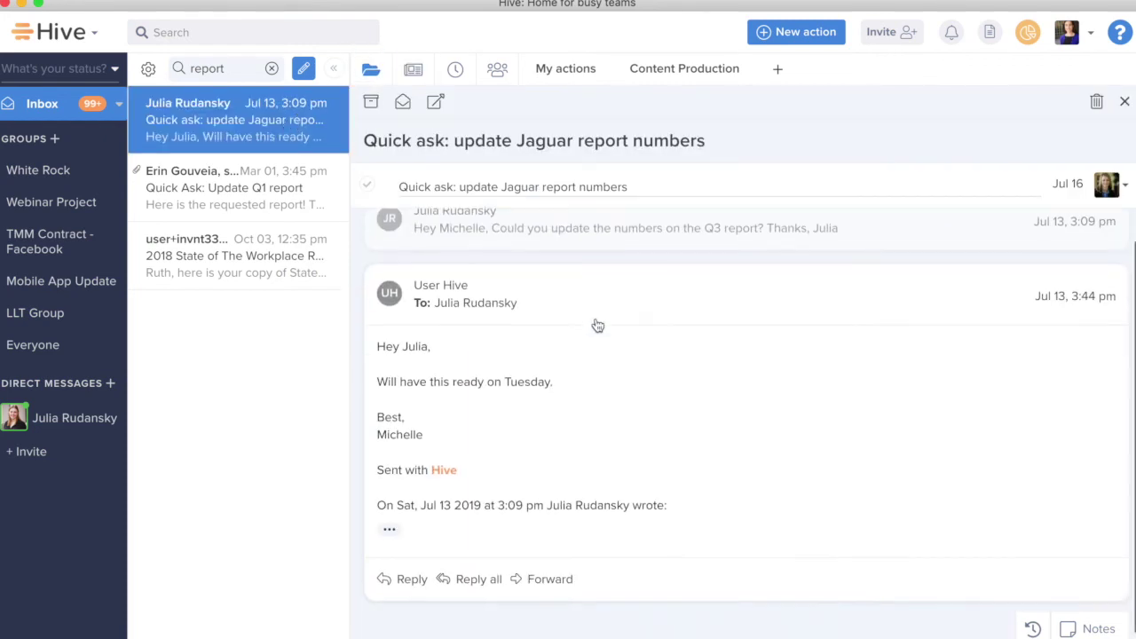